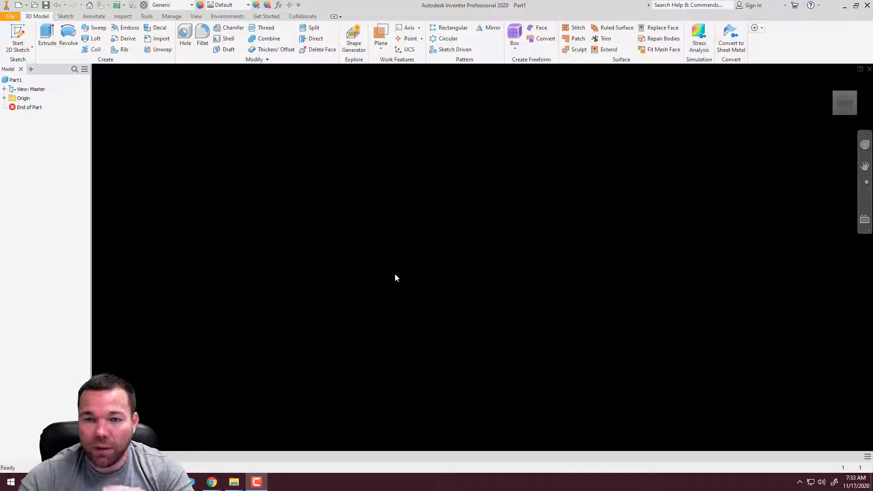
Start a 2D sketch on the front (XY) origin plane
mouse_move(836, 105)
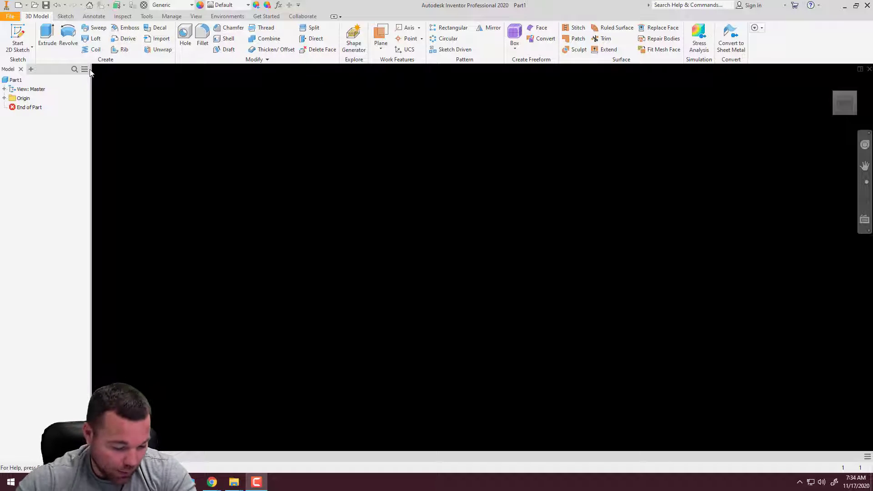
left_click(18, 35)
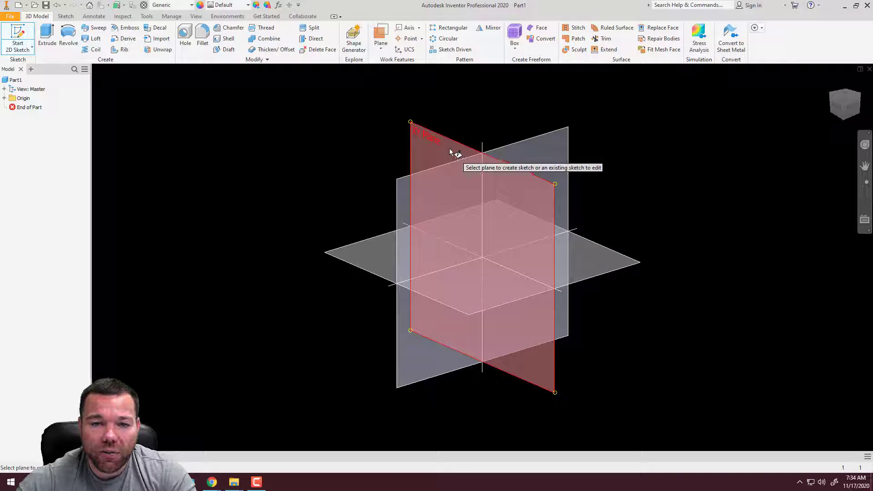
left_click(18, 45)
left_click(19, 46)
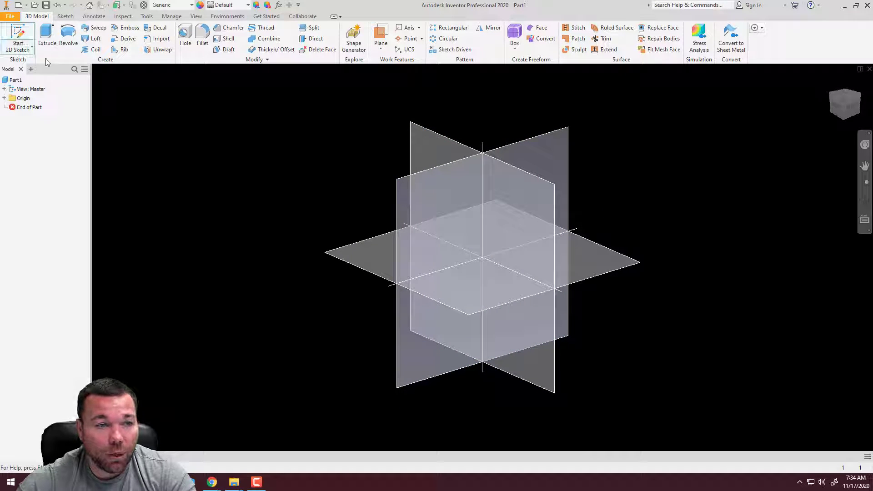
left_click(454, 147)
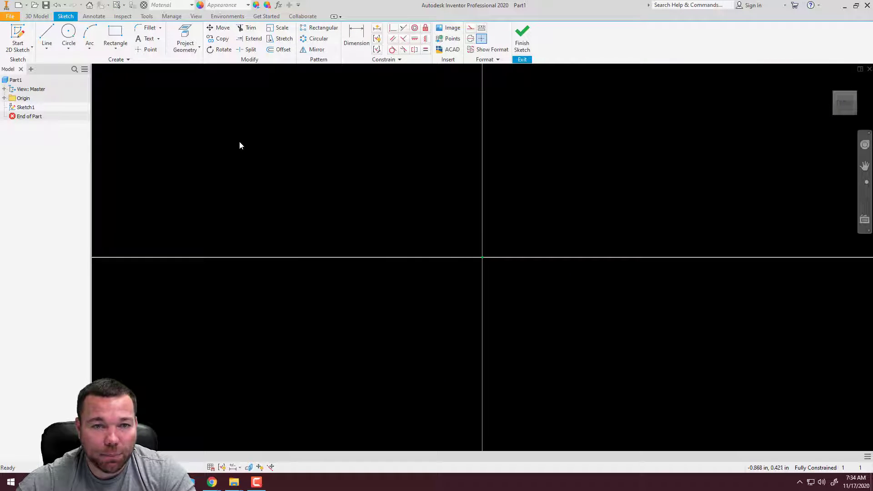
Sketch a closed L-shaped profile with its outer corner at the origin, about 0.64 in wide and 0.52 in high
left_click(47, 34)
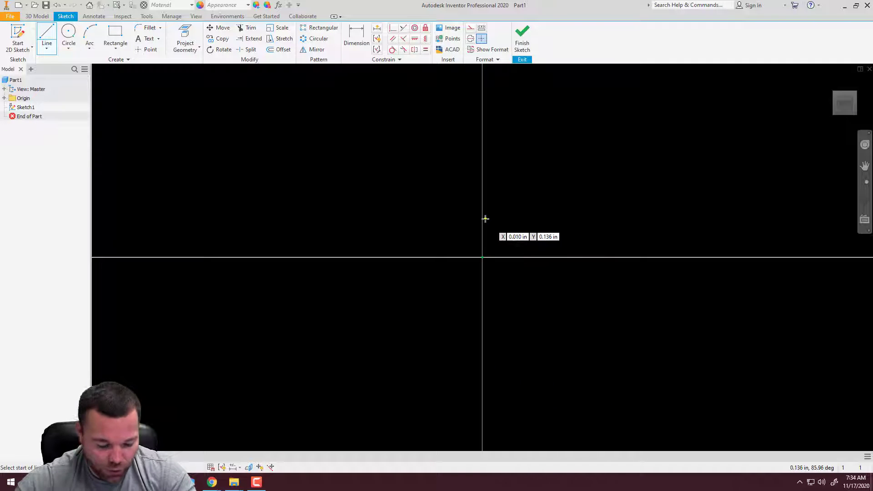
left_click(484, 108)
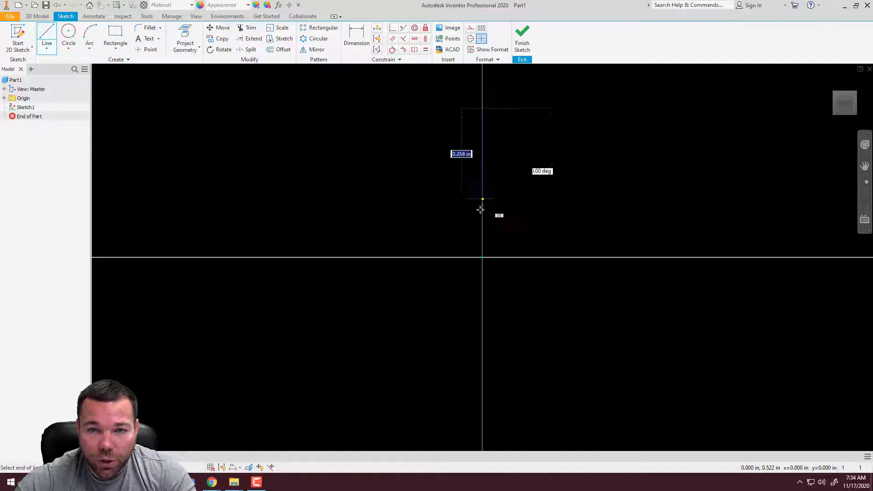
left_click(490, 258)
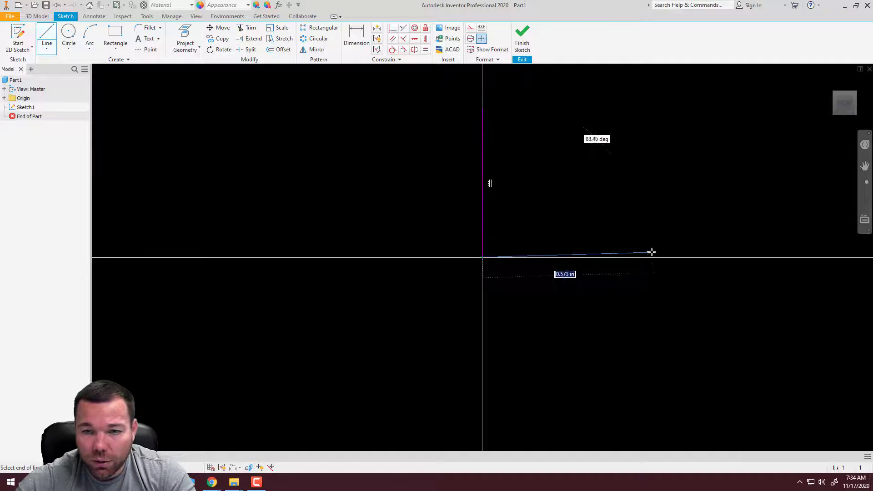
left_click(664, 257)
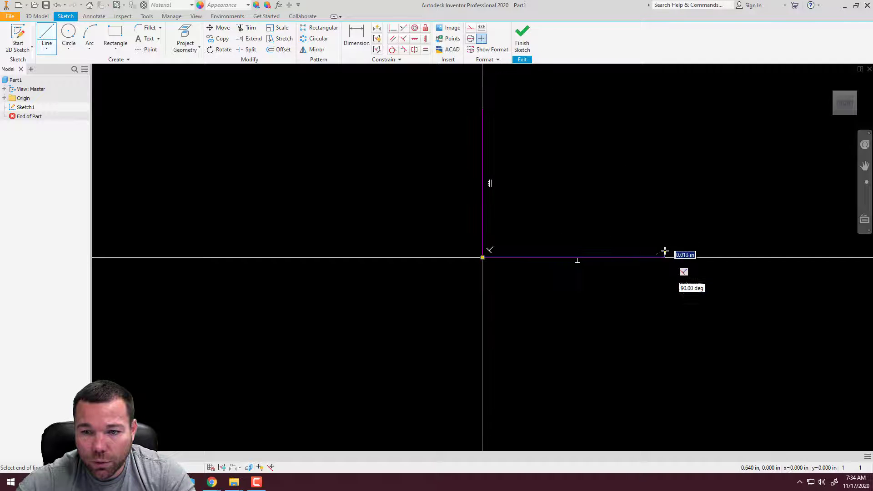
left_click(664, 222)
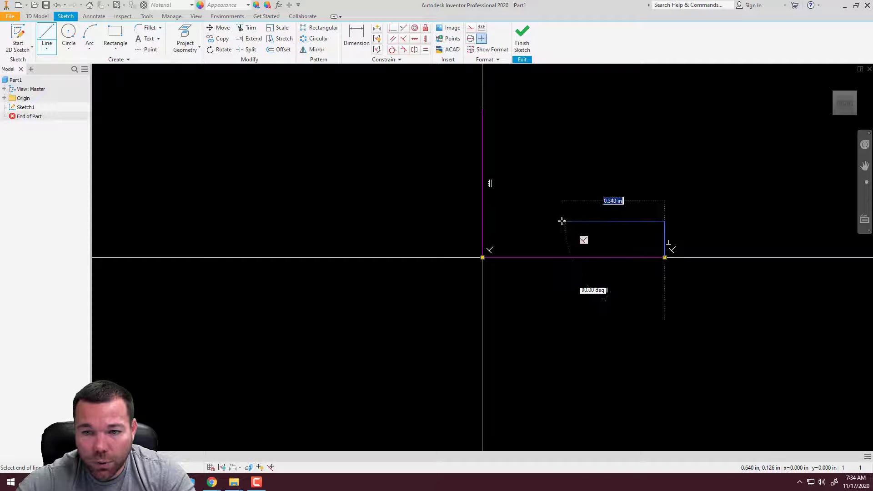
left_click(516, 222)
left_click(517, 108)
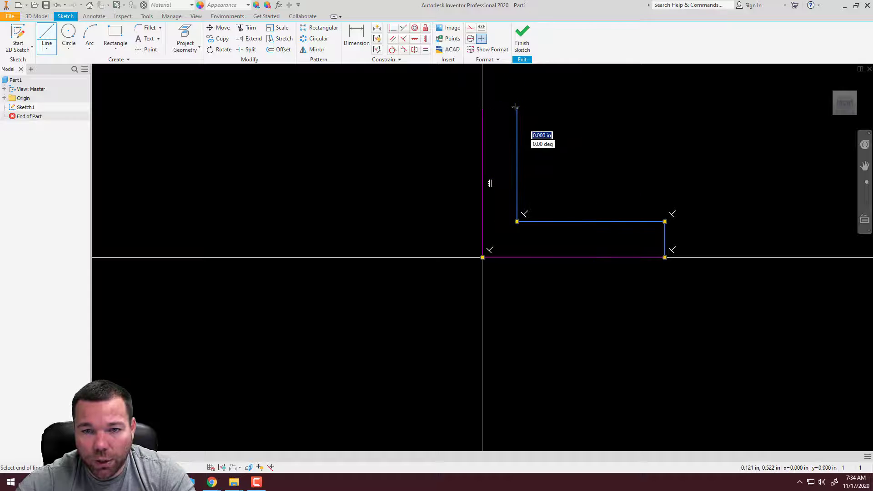
left_click(483, 109)
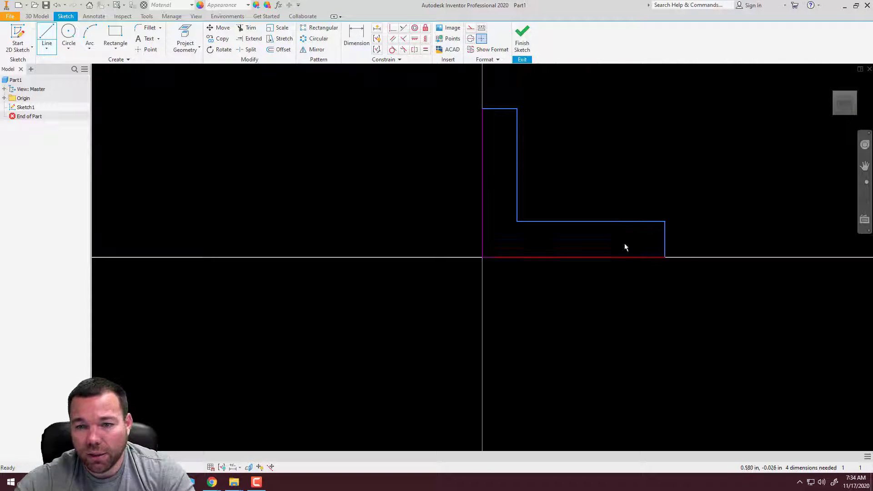
key("Escape")
Dimension the L-profile's bottom edge and its full-height vertical edge to 2.5 in each
left_click(366, 36)
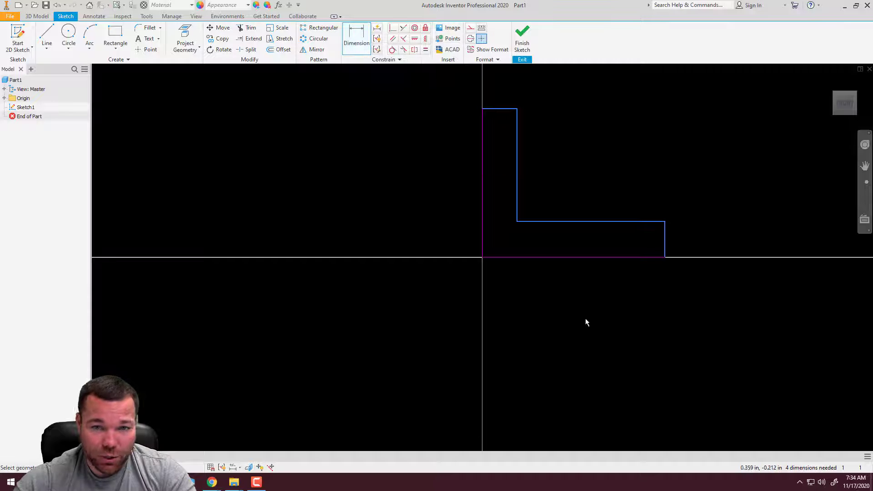
left_click(591, 257)
left_click(568, 299)
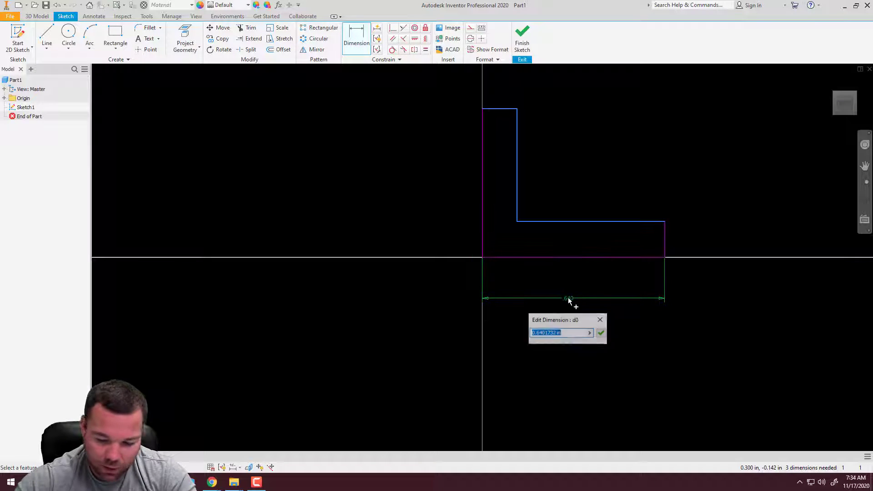
type("2.5")
key("Return")
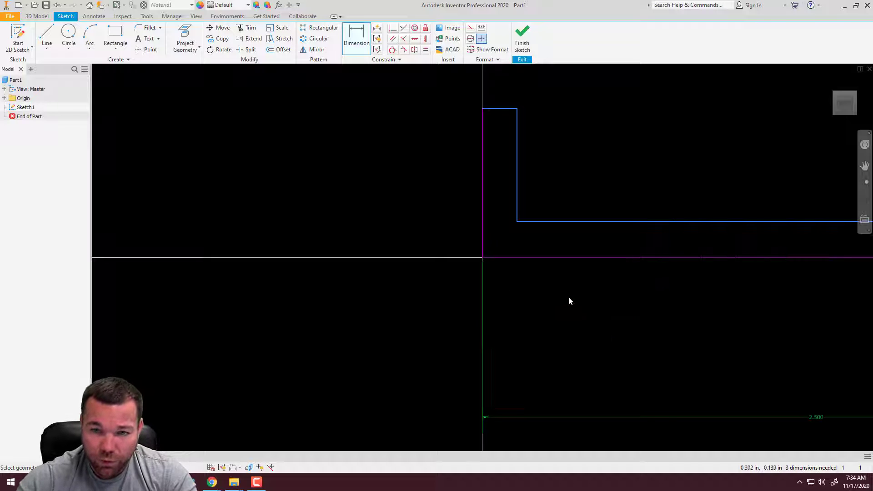
left_click(482, 170)
left_click(429, 165)
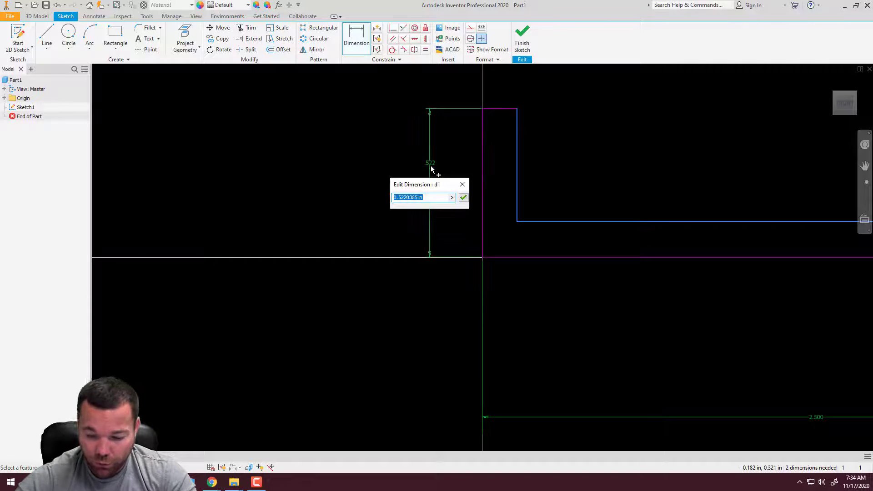
type("2.5")
key("Return")
Reposition the L-profile's inner corner to about 0.38 in horizontally and 0.59 in vertically from the origin
scroll(359, 290, "up", 10)
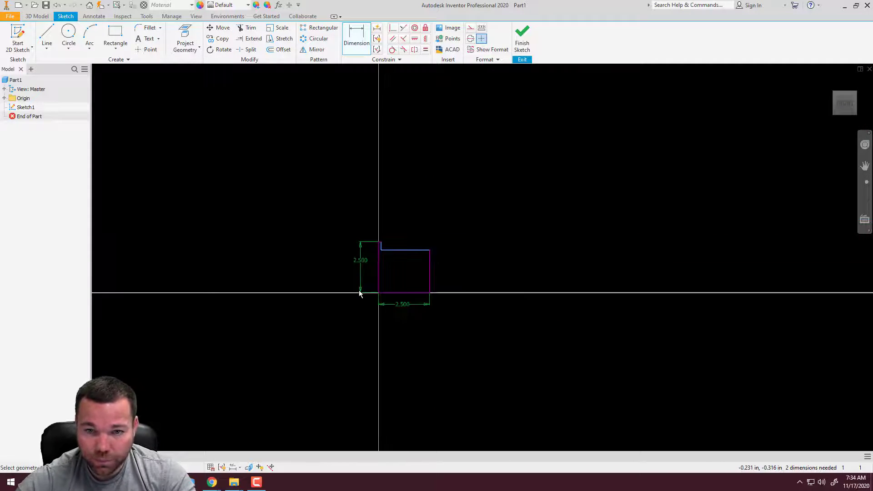
scroll(363, 286, "down", 10)
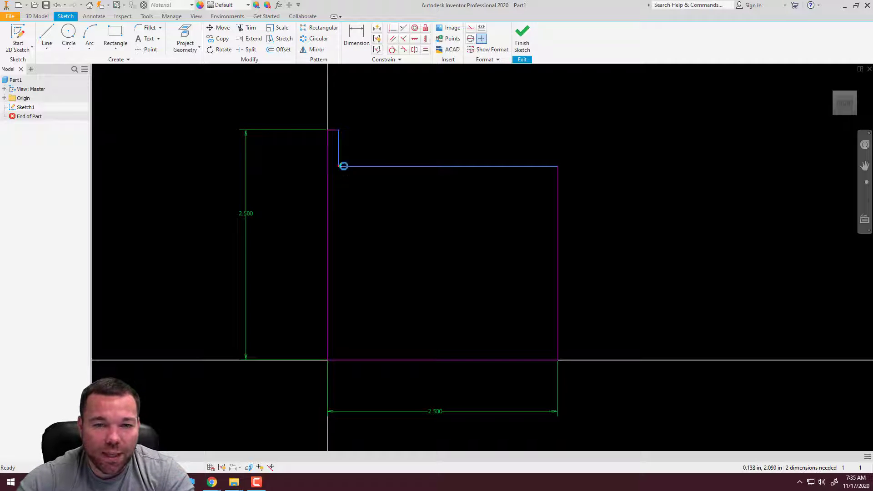
mouse_move(339, 166)
left_mouse_down()
mouse_move(403, 156)
mouse_move(380, 268)
mouse_move(403, 312)
mouse_move(363, 335)
mouse_move(400, 249)
mouse_move(363, 307)
left_mouse_up()
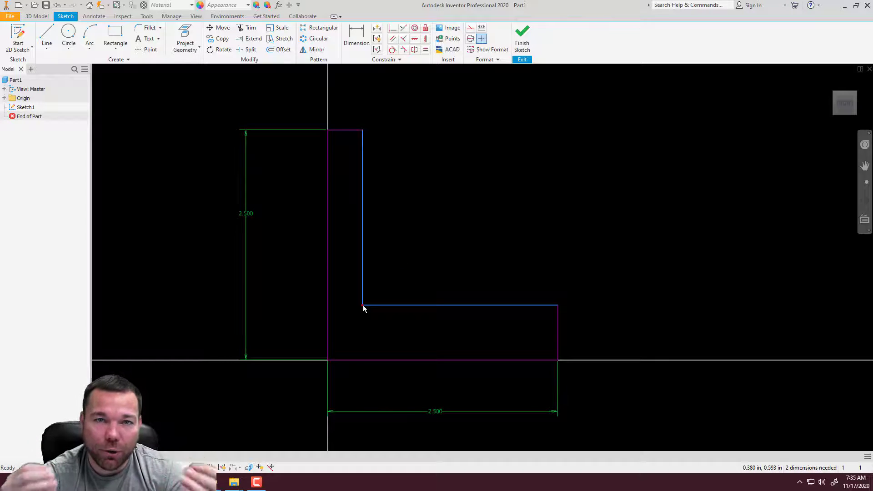
mouse_move(363, 305)
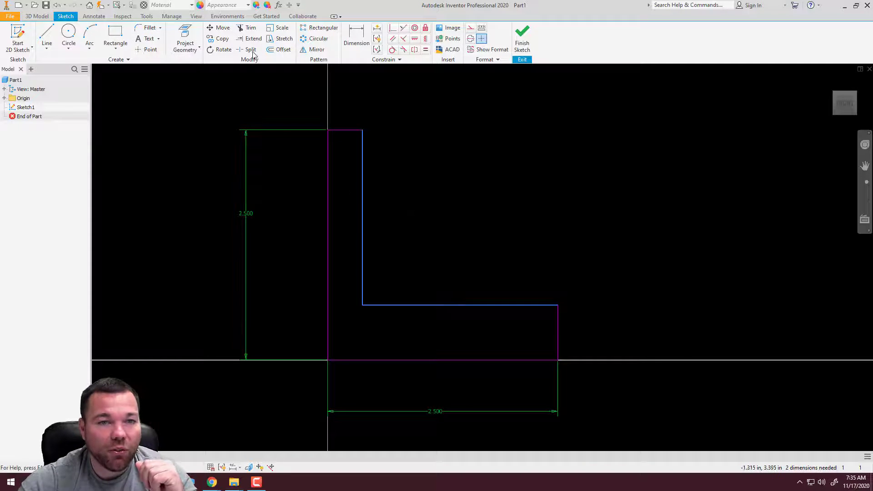
Dimension the short end edge of the horizontal leg to 0.75 in
left_click(357, 36)
left_click(559, 341)
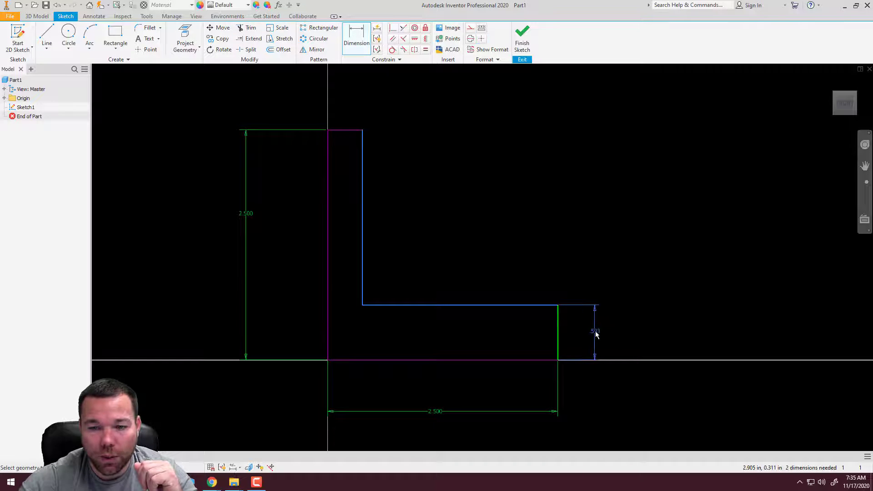
left_click(594, 335)
type(".75")
key("Return")
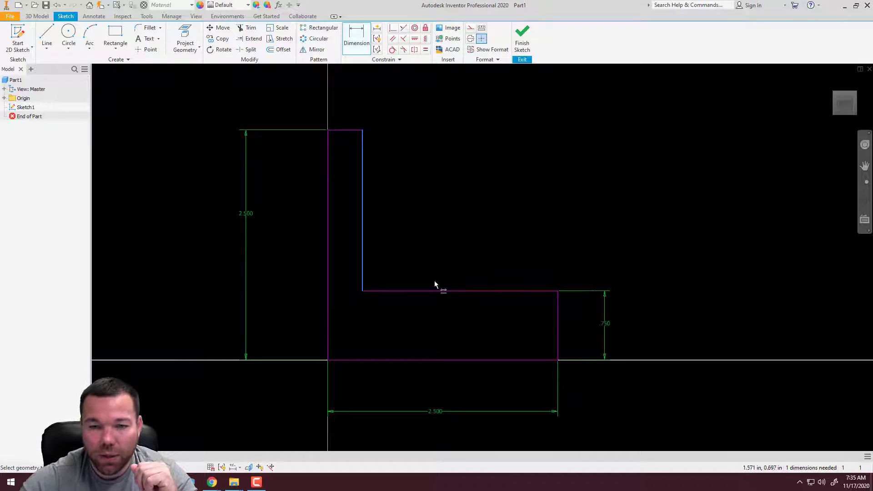
Dimension the top edge of the vertical leg to 0.75 in
left_click(348, 131)
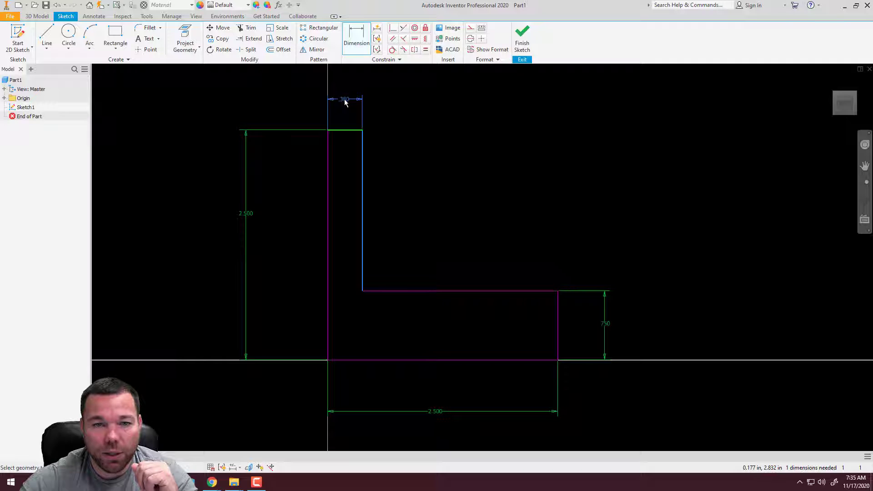
left_click(347, 98)
type(".75")
left_click(381, 133)
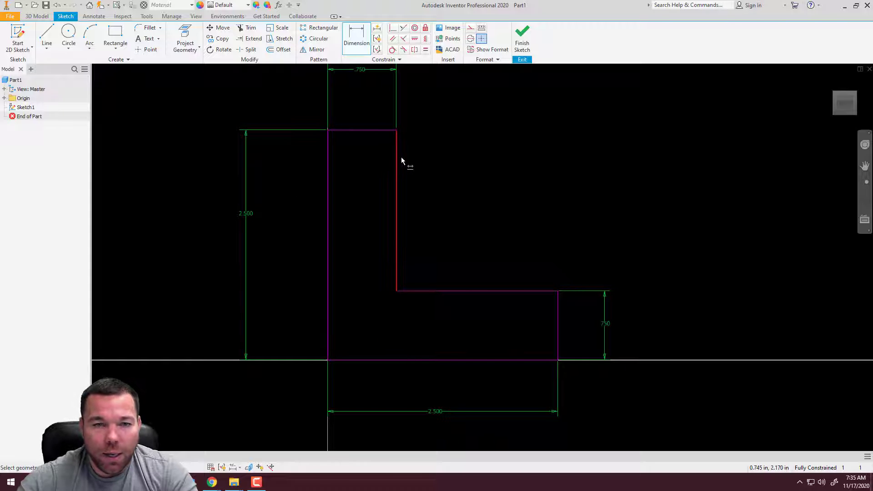
Delete the width dimension above the vertical leg
double_click(361, 70)
key("BackSpace")
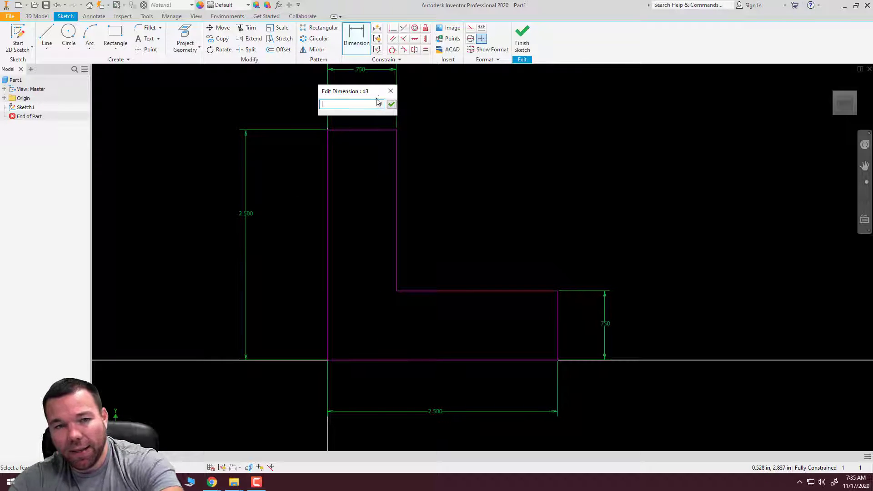
key("Escape")
left_click(366, 70)
key("Delete")
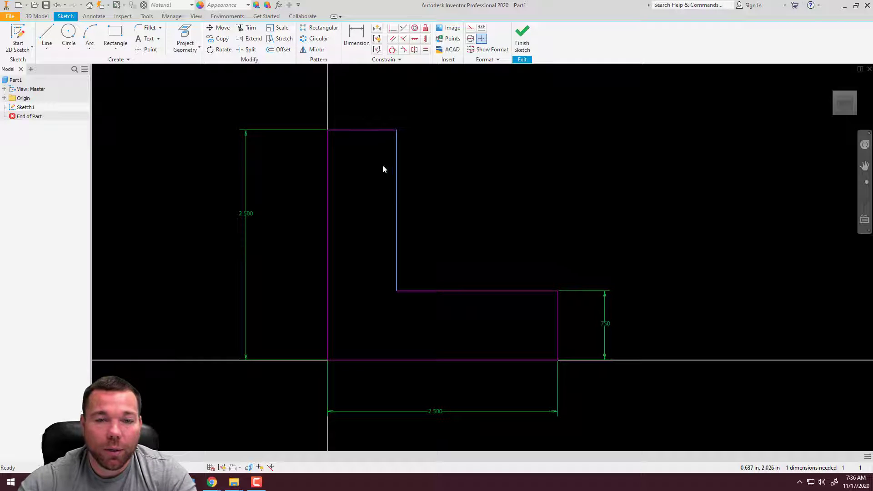
Dimension the vertical leg's top edge again with a width of 0.75 in
left_click(368, 130)
left_click(365, 102)
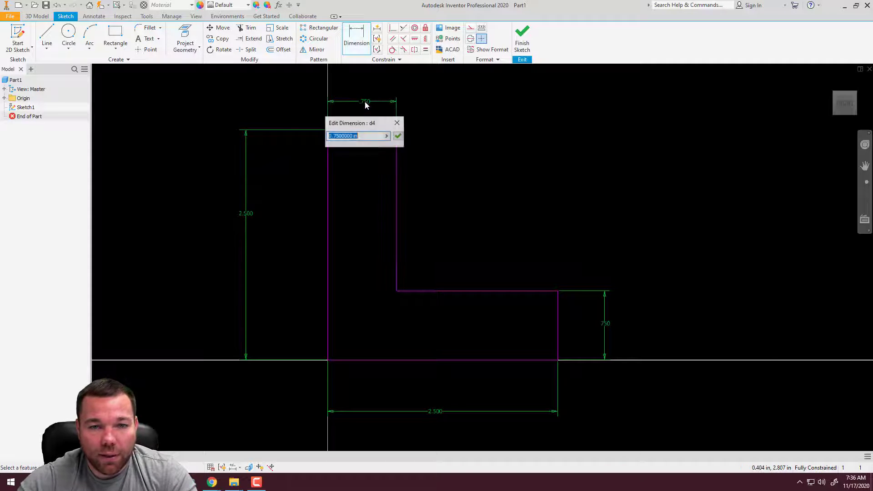
type(".75")
key("Return")
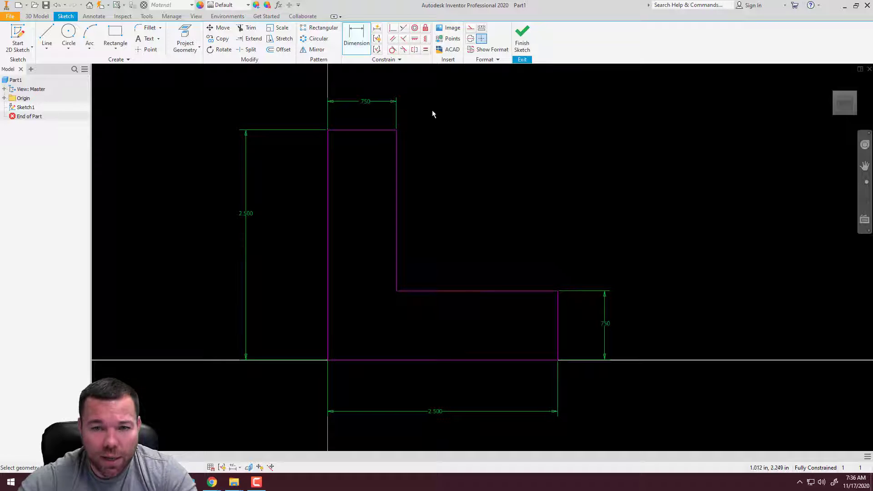
Finish the sketch and extrude the L-profile 2.5 in
left_click(521, 45)
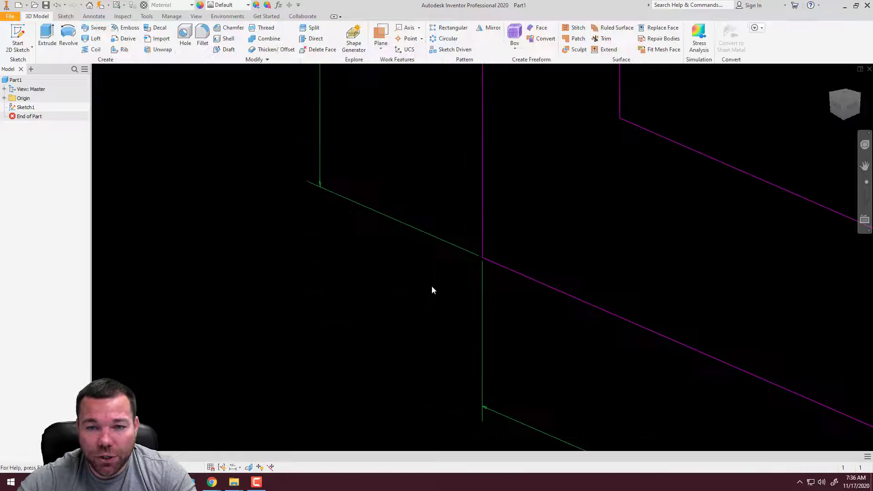
left_click(48, 33)
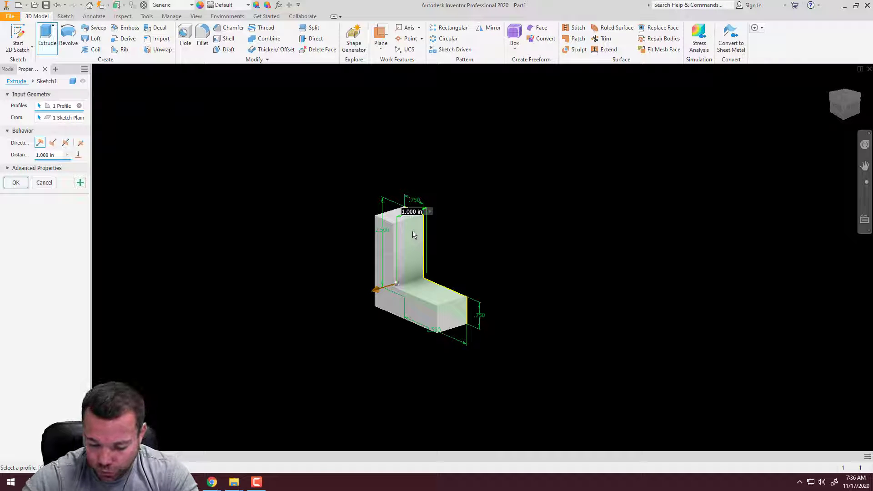
type("2.5")
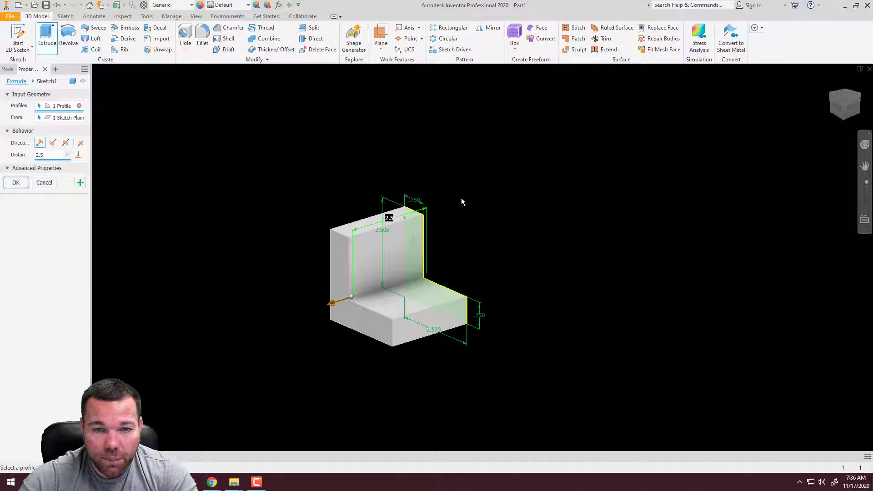
key("Return")
scroll(451, 246, "up", 4)
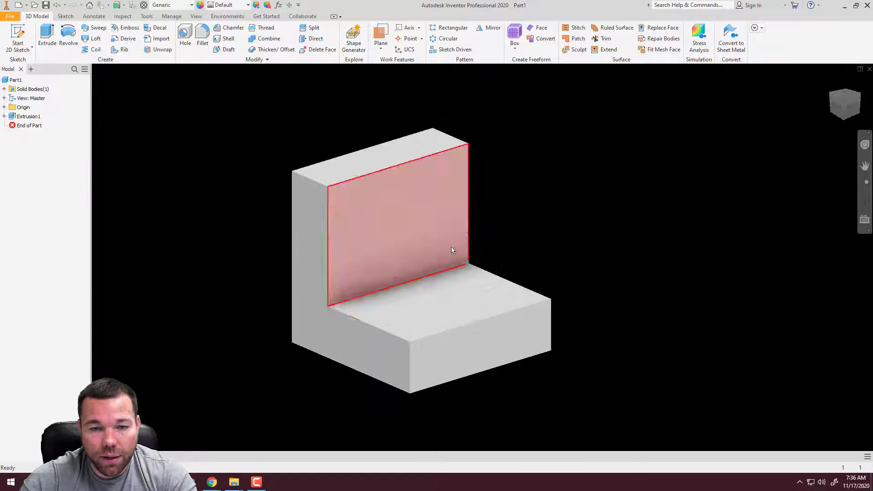
mouse_move(530, 224)
middle_mouse_down()
mouse_move(508, 227)
mouse_move(580, 190)
mouse_move(515, 239)
mouse_move(525, 220)
middle_mouse_up()
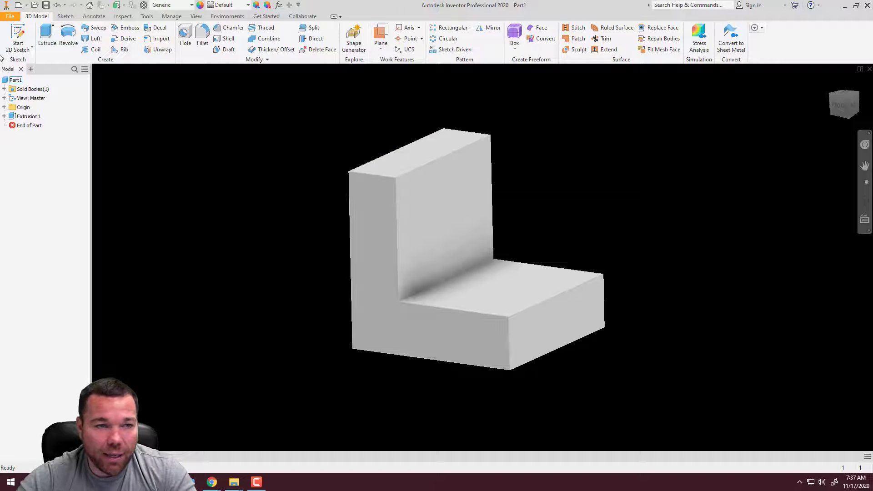
Start a new 2D sketch on the top face of the upright leg
left_click(22, 43)
left_click(21, 43)
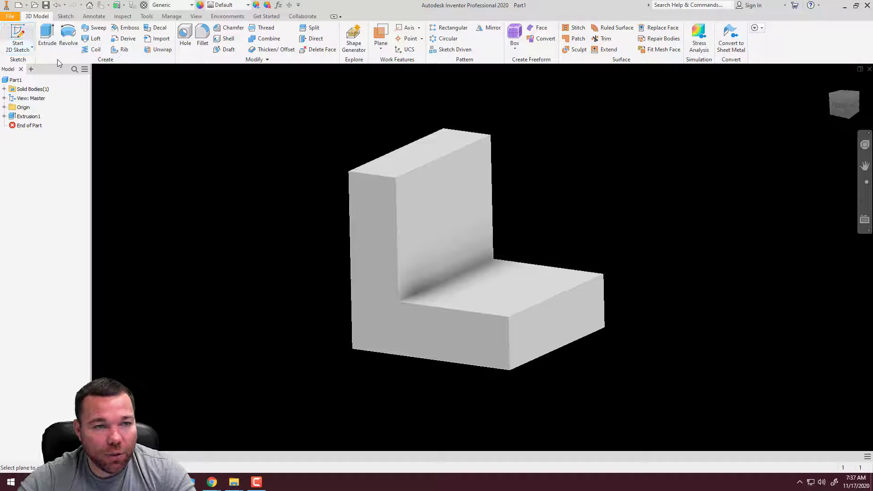
left_click(437, 146)
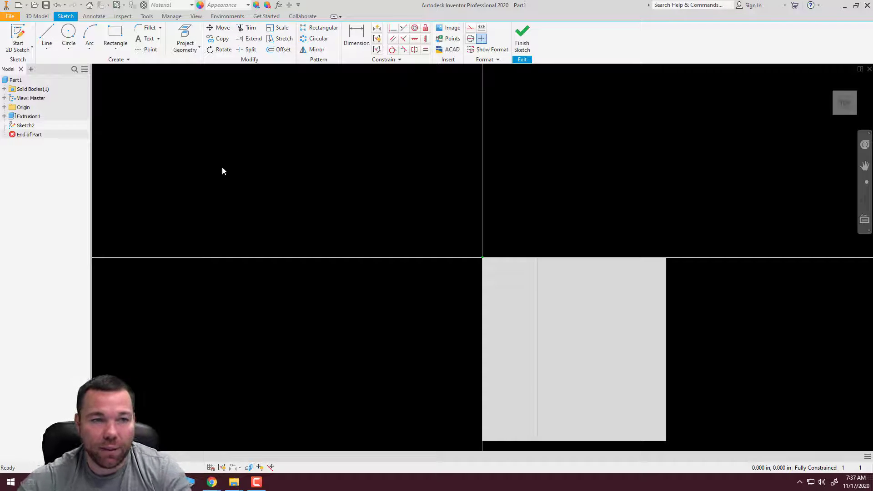
Sketch an open L-shaped outline from the block's origin corner, extending away from the block, about 2.57 in wide and 2.98 in long
left_click(47, 36)
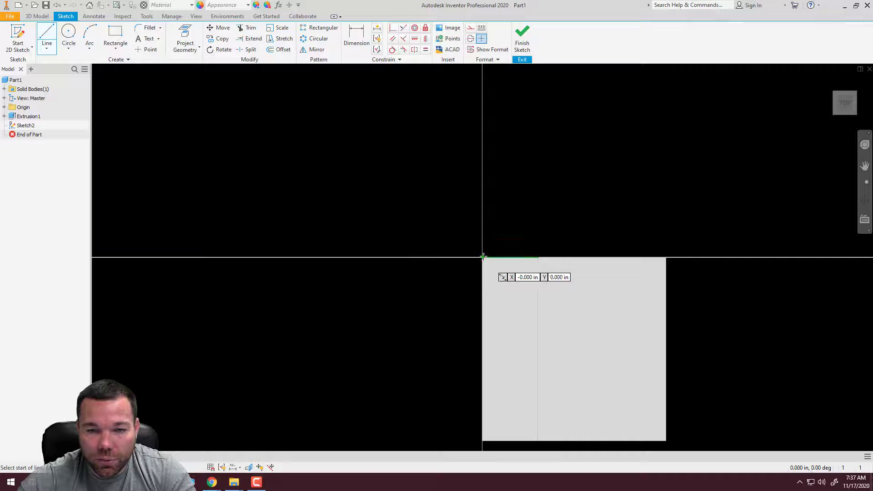
left_click(482, 257)
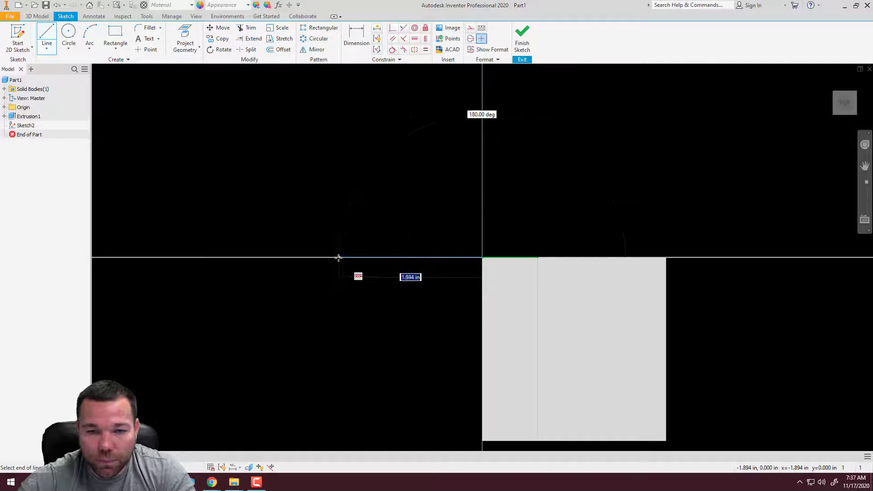
left_click(293, 256)
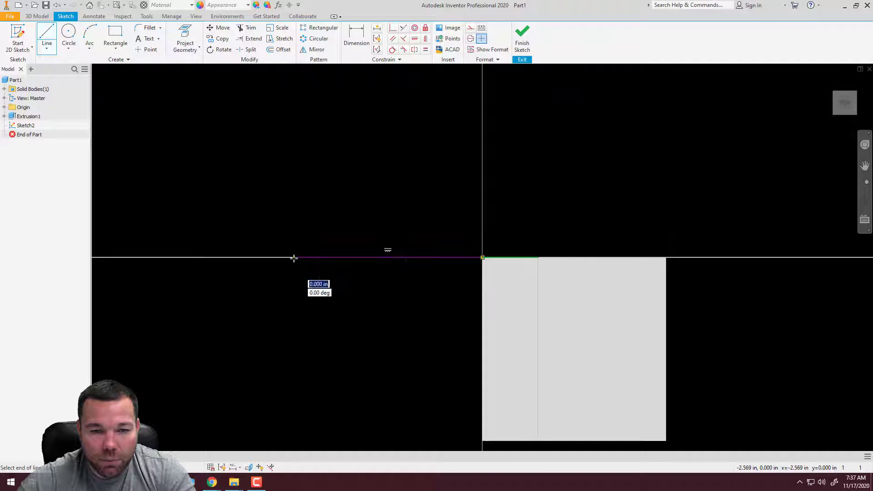
scroll(263, 328, "up", 5)
left_click(269, 331)
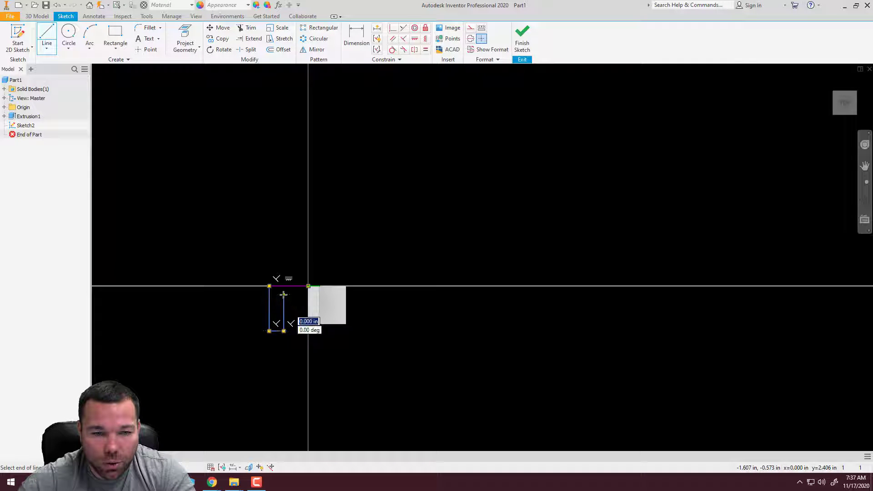
left_click(284, 331)
left_click(308, 295)
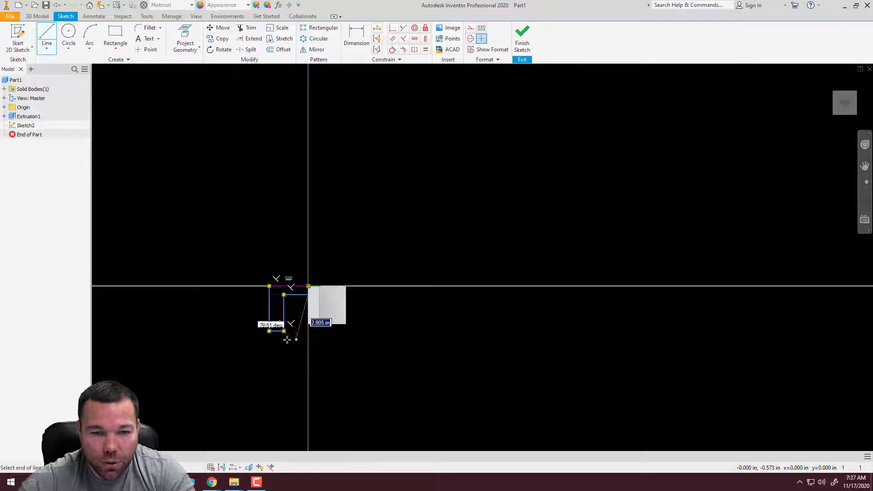
key("Escape")
Dimension the outline's outer horizontal line, which starts at the block's corner, at 2.5 in
scroll(271, 314, "down", 6)
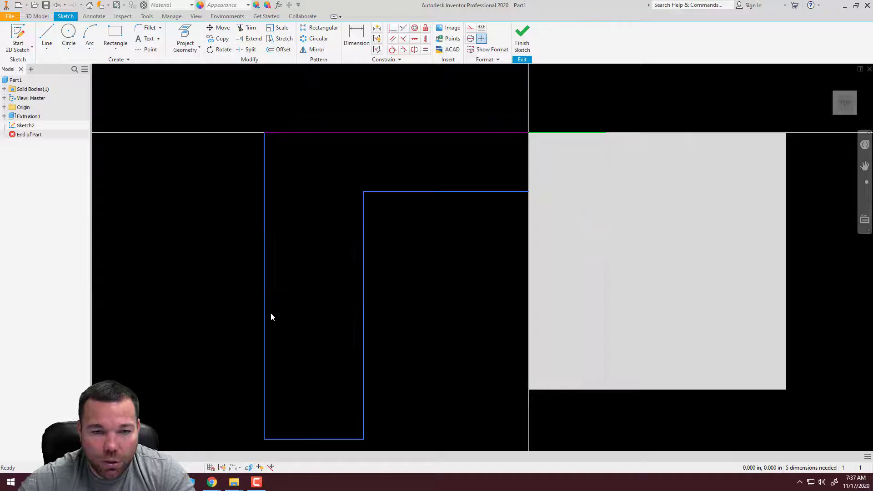
left_click(357, 36)
left_click(379, 133)
left_click(384, 96)
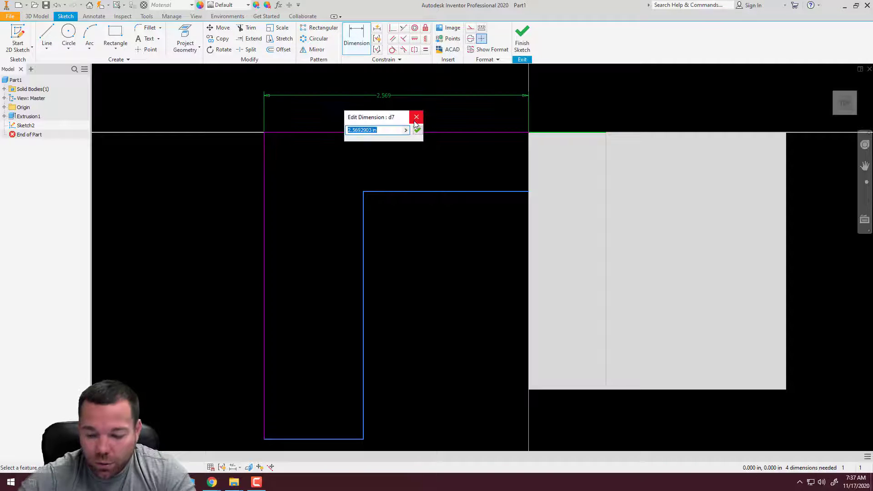
type("2.5")
key("Return")
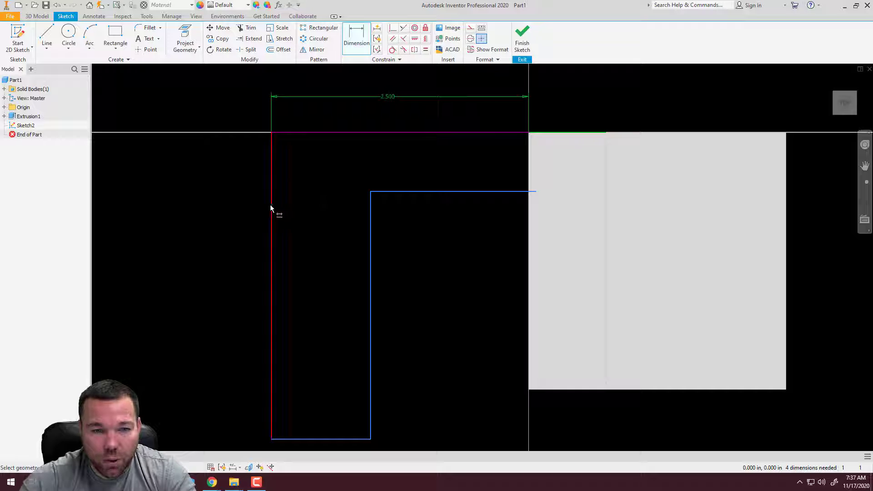
Dimension the outline's outer vertical line at 2.5 in
left_click(270, 209)
left_click(194, 206)
type("2.5")
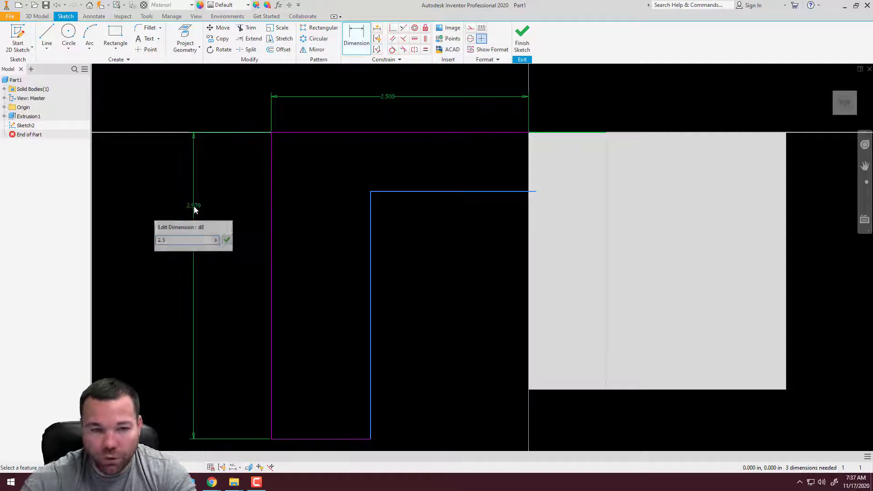
key("Return")
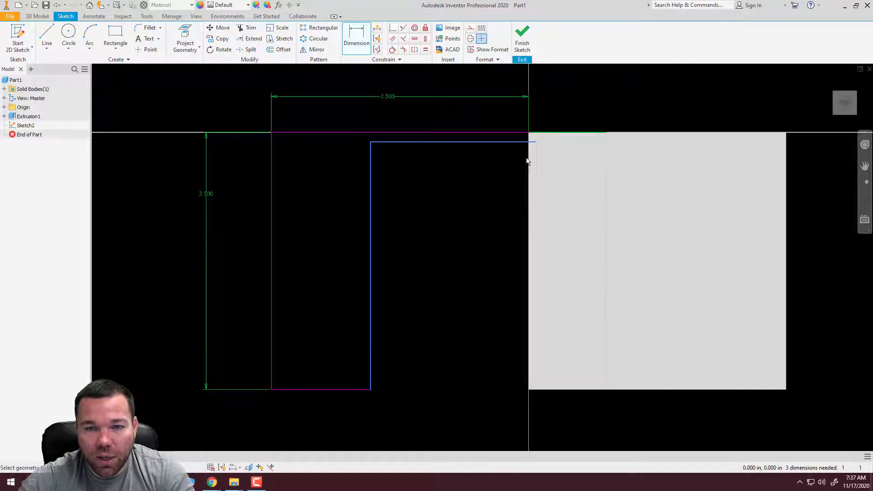
Pull the inner horizontal line's overshooting end back to the block's edge and move the inner corner to roughly even out the two legs
key("Escape")
mouse_move(537, 145)
left_mouse_down()
mouse_move(528, 143)
mouse_move(528, 153)
left_mouse_up()
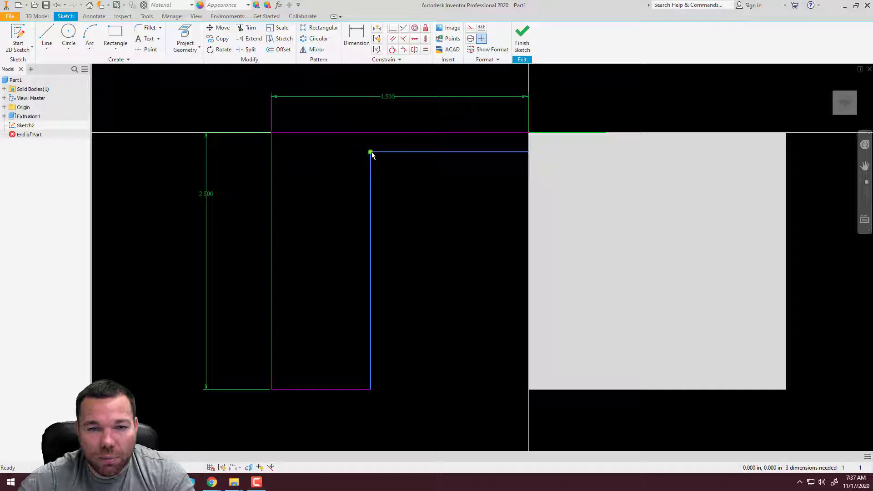
left_click_drag(371, 152, 348, 198)
Dimension the short end line of the outline's vertical leg at 0.75 in
left_click(356, 37)
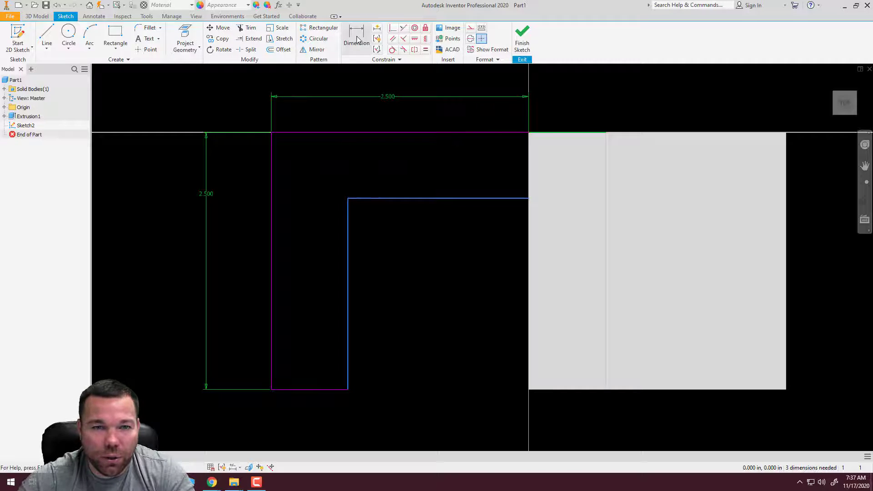
left_click(308, 389)
left_click(303, 412)
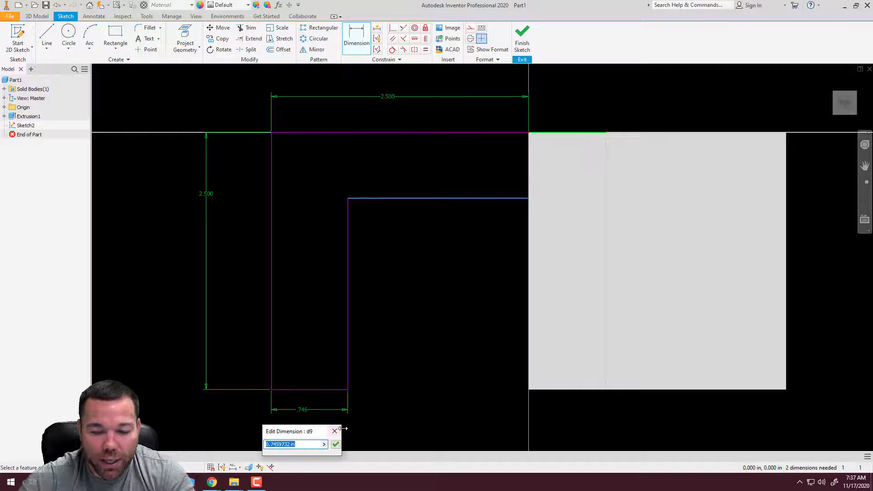
type(".75")
key("Return")
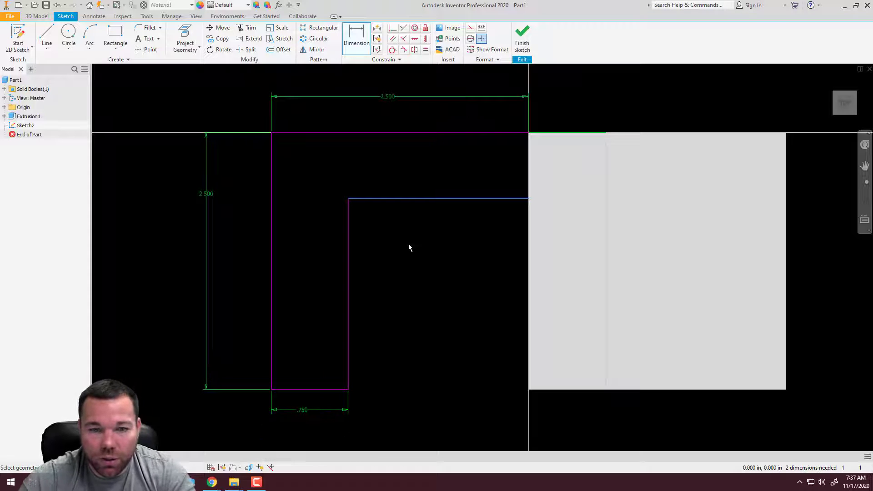
Dimension the distance between the outline's inner and outer horizontal lines at 0.75 in
left_click(433, 198)
left_click(425, 134)
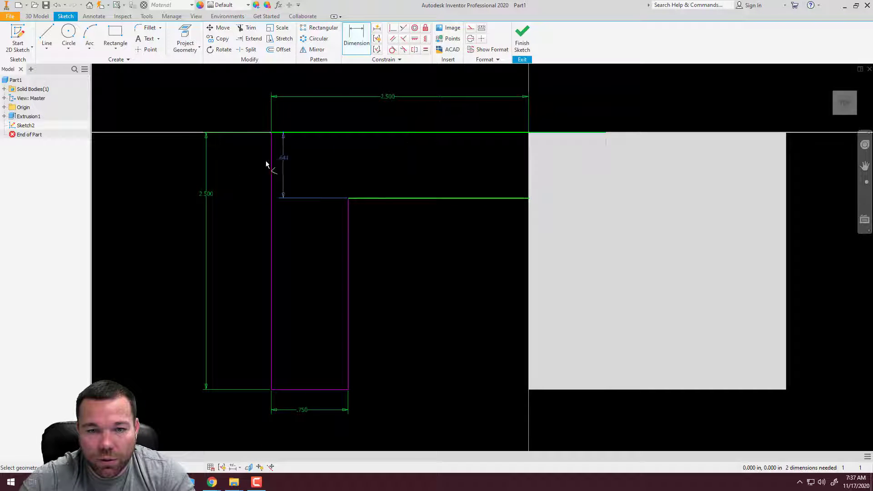
left_click(242, 169)
type(".")
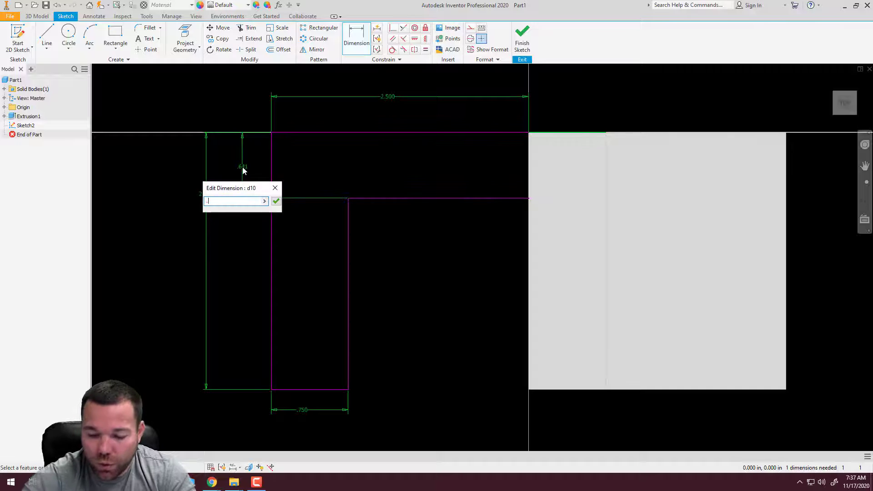
type("75")
key("Return")
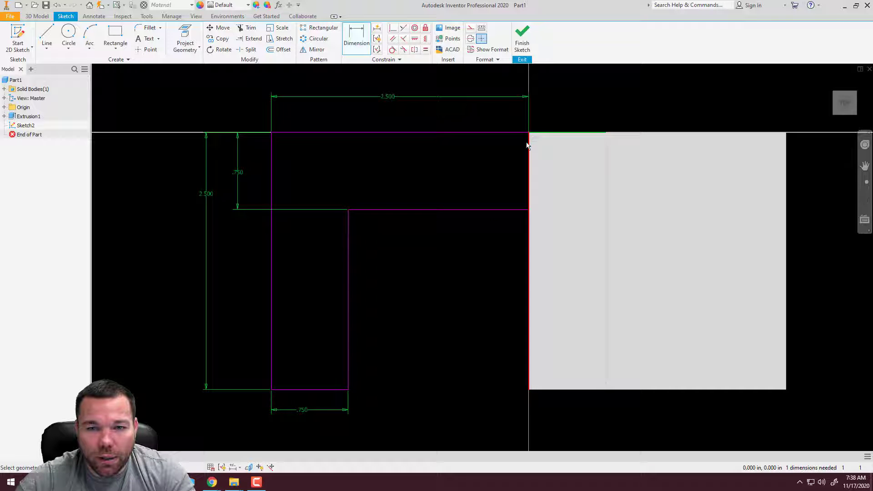
left_click(47, 36)
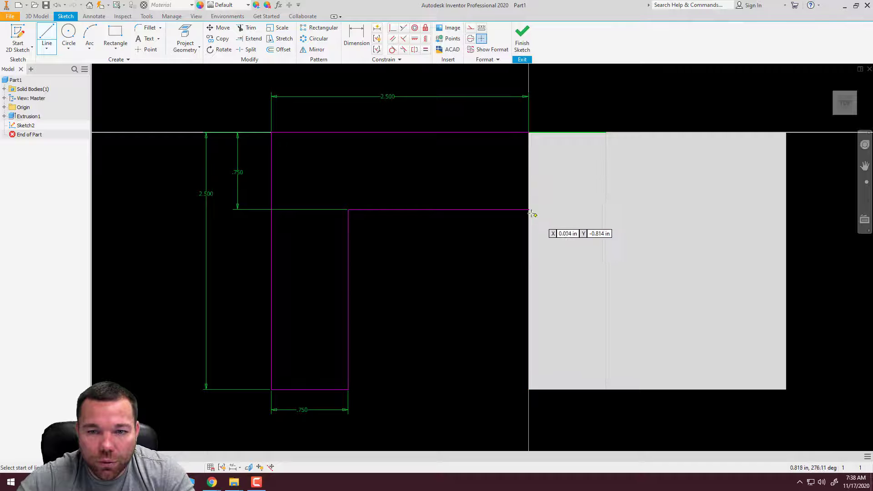
scroll(531, 245, "up", 4)
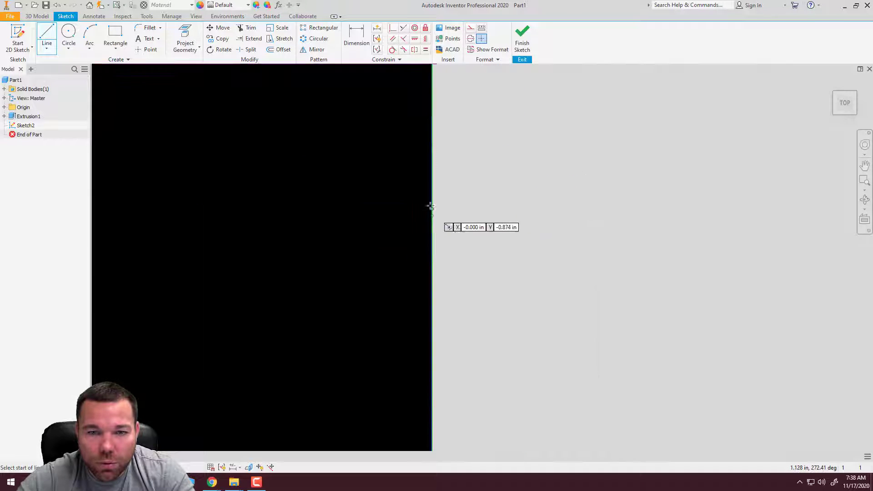
scroll(411, 105, "up", 3)
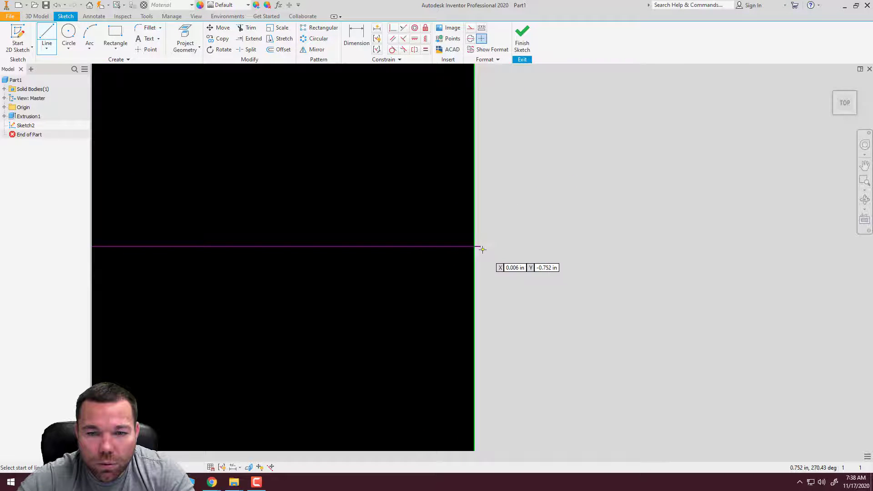
left_click(479, 247)
scroll(483, 355, "down", 2)
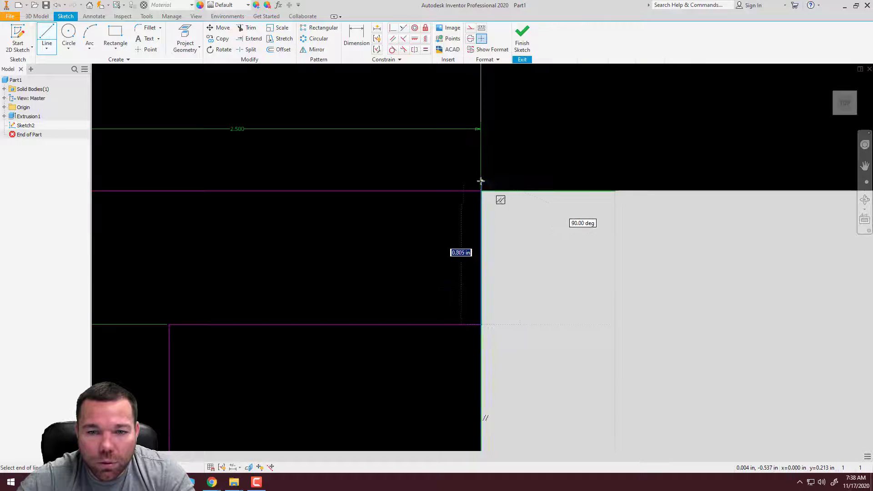
scroll(480, 181, "up", 5)
scroll(472, 253, "down", 4)
scroll(471, 314, "up", 4)
scroll(488, 275, "down", 3)
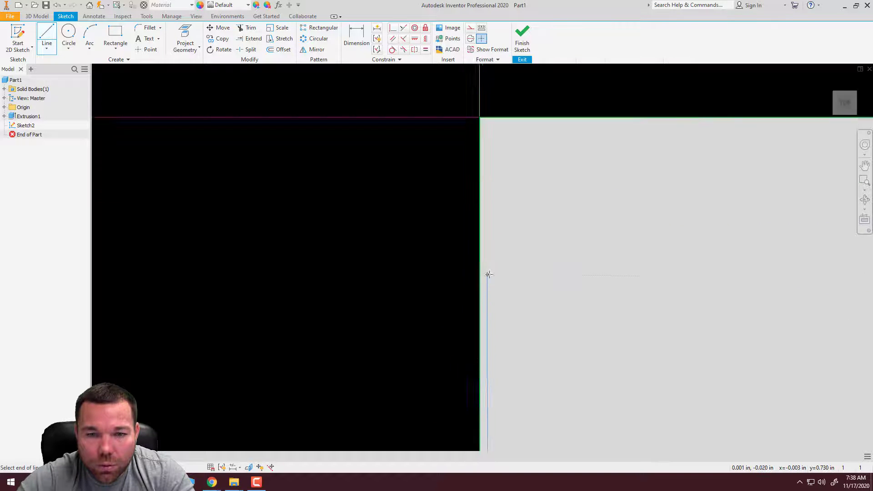
scroll(489, 274, "down", 2)
key("Escape")
Move the open end of the inner horizontal line back onto the block's edge
scroll(491, 141, "down", 3)
scroll(500, 175, "down", 5)
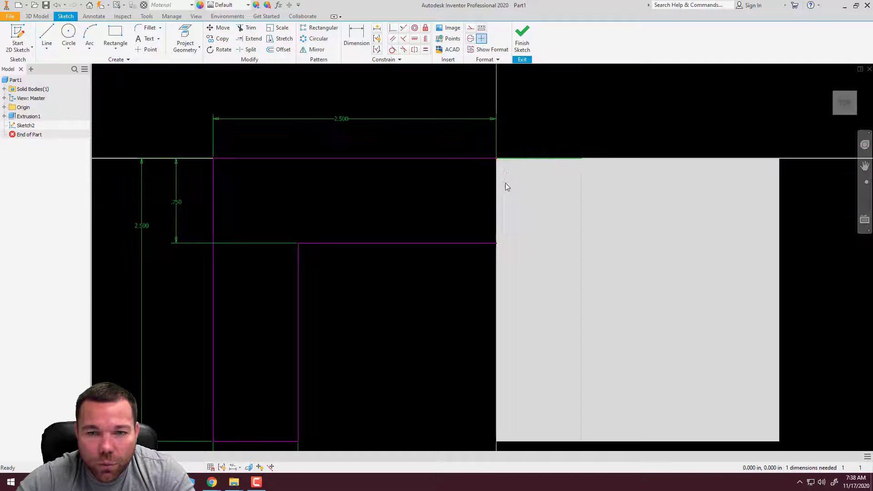
scroll(506, 183, "up", 5)
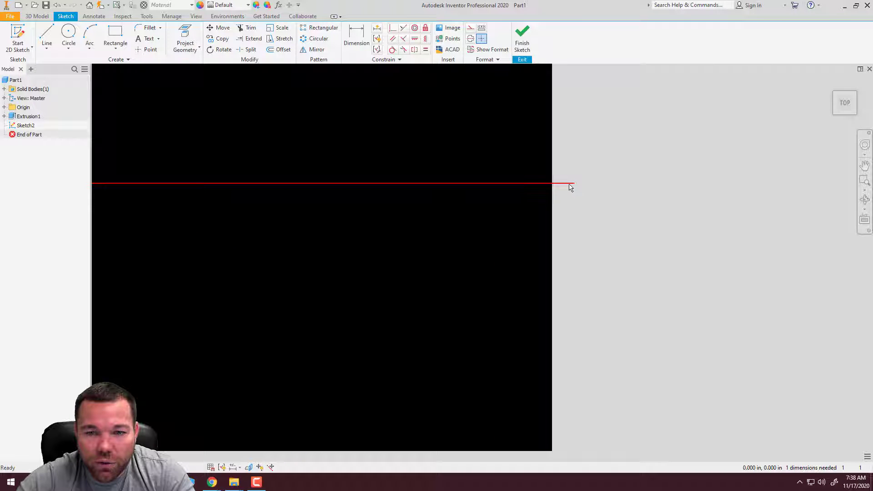
left_click_drag(569, 183, 550, 184)
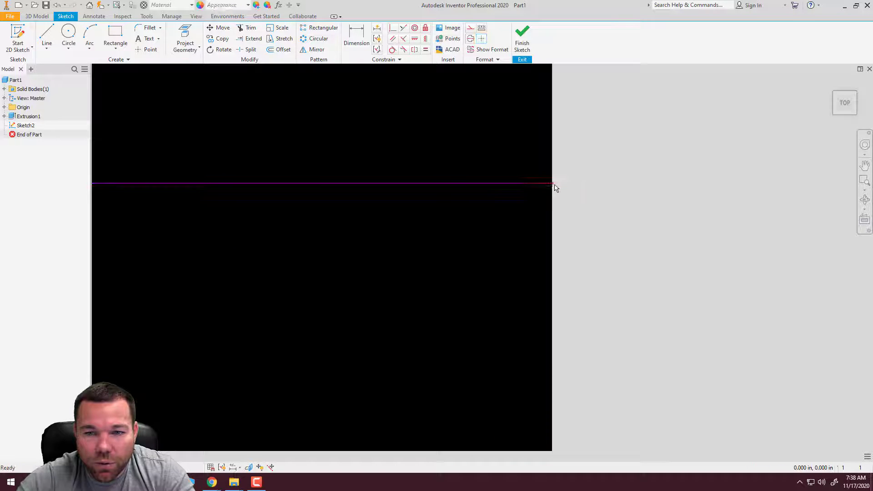
Close the L-profile with a 0.75 in line along the block's edge, from the block's corner to the inner horizontal line's end
scroll(544, 291, "down", 4)
scroll(541, 187, "up", 2)
scroll(544, 195, "up", 2)
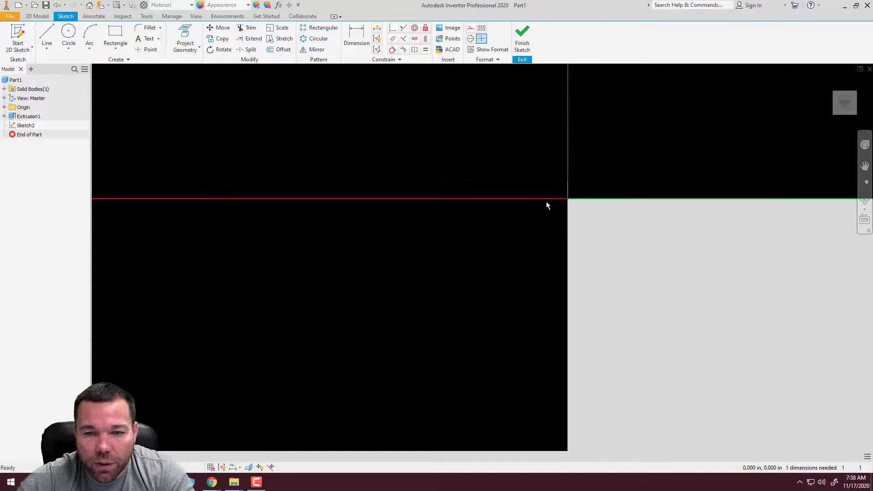
middle_click_drag(566, 200, 625, 122)
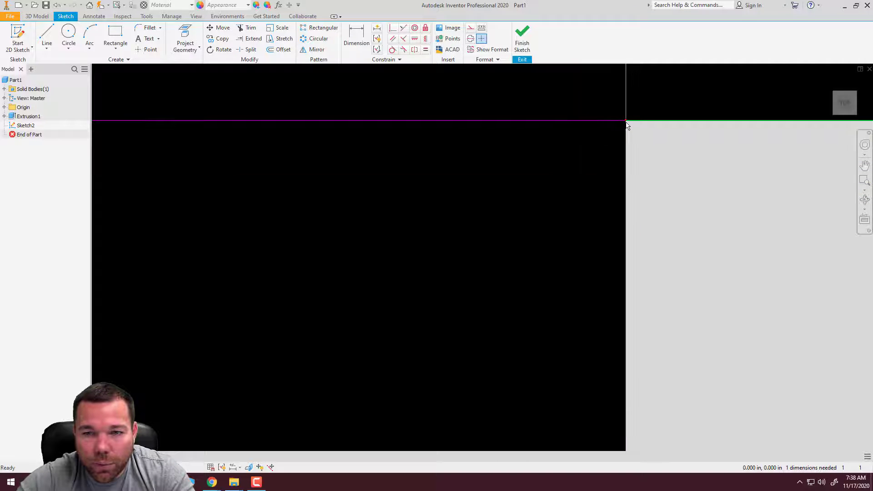
left_click(47, 36)
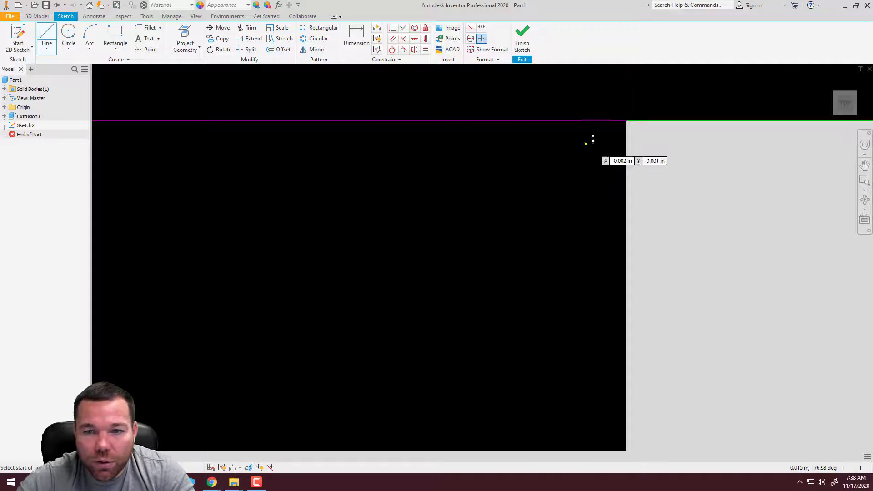
left_click(622, 122)
scroll(527, 173, "down", 3)
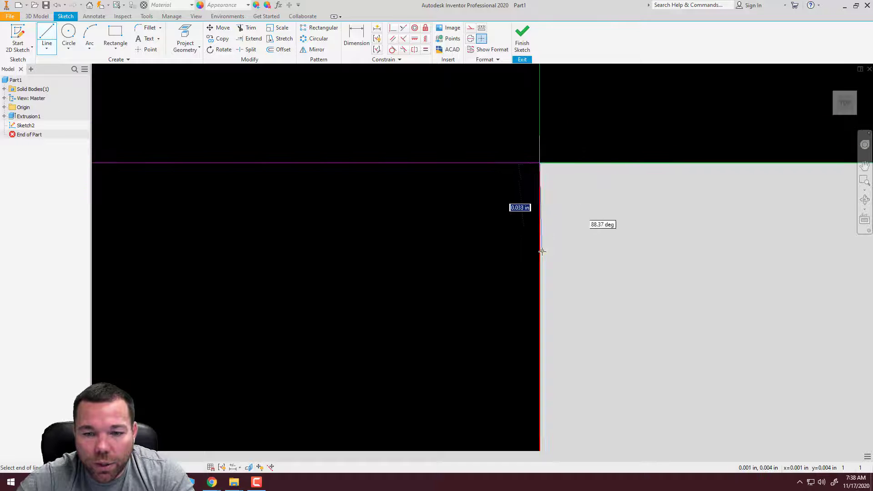
left_click(532, 444)
scroll(682, 241, "down", 2)
key("Escape")
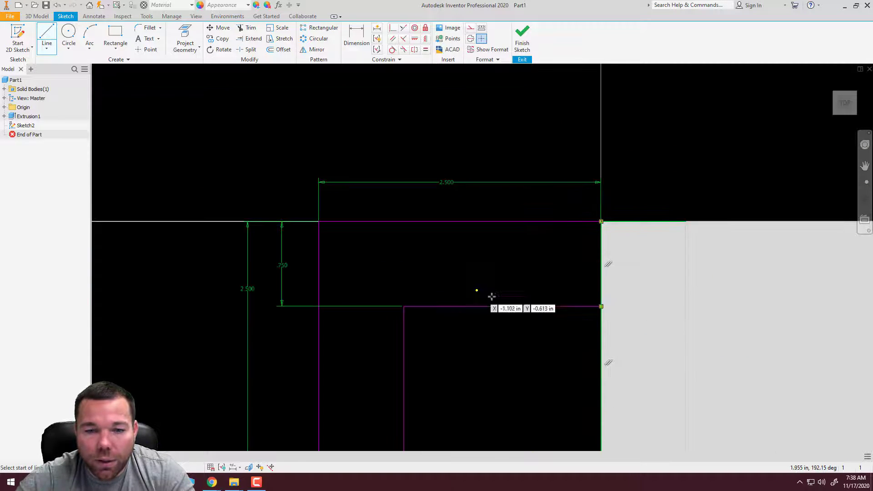
Finish the sketch and start extruding the closed L-profile with a distance of 2.5 in
scroll(564, 210, "down", 6)
scroll(575, 219, "up", 7)
scroll(493, 199, "down", 4)
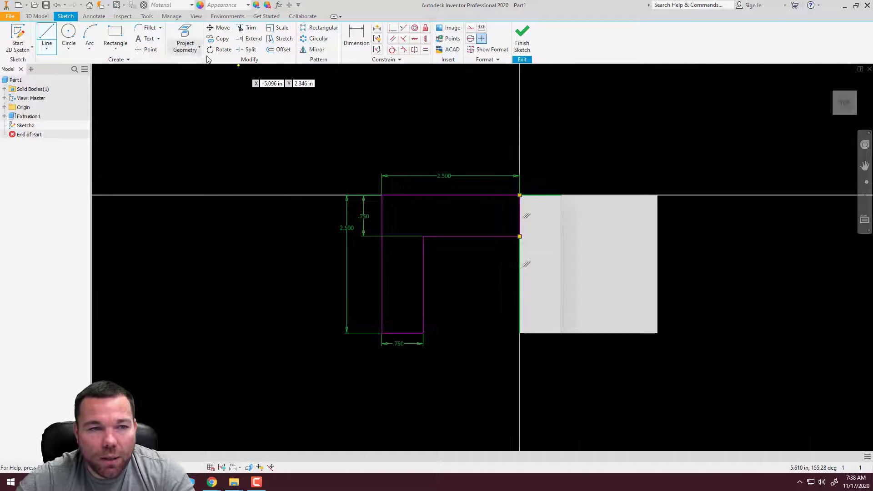
left_click(522, 37)
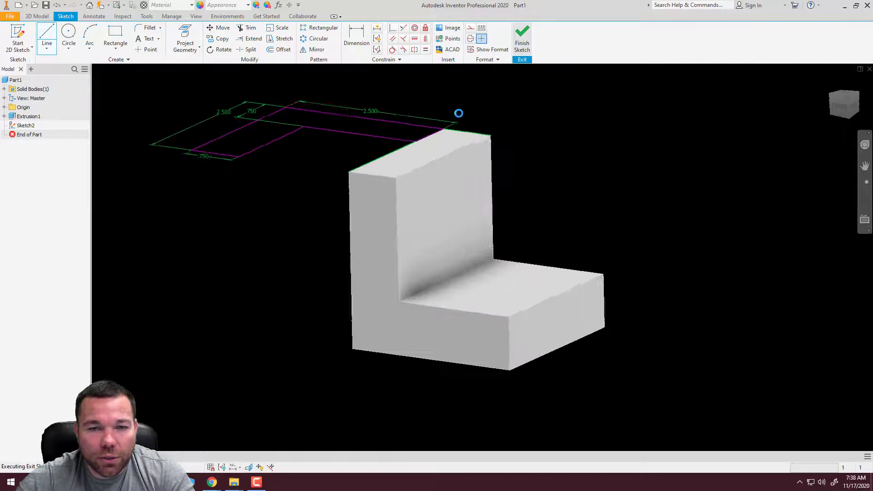
left_click(47, 36)
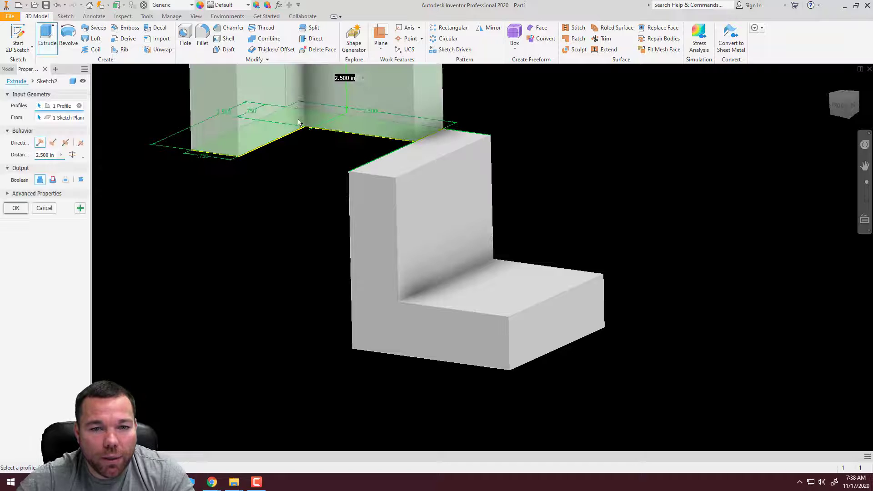
scroll(363, 217, "down", 5)
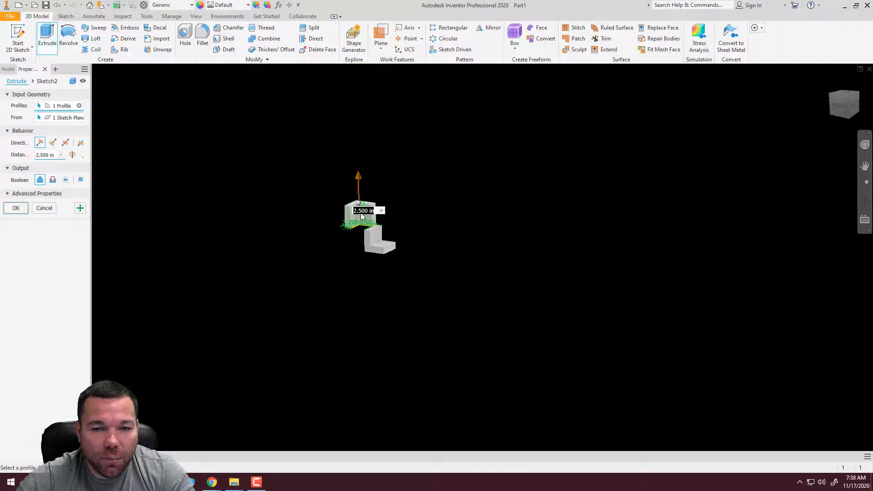
scroll(363, 217, "up", 5)
scroll(492, 220, "down", 3)
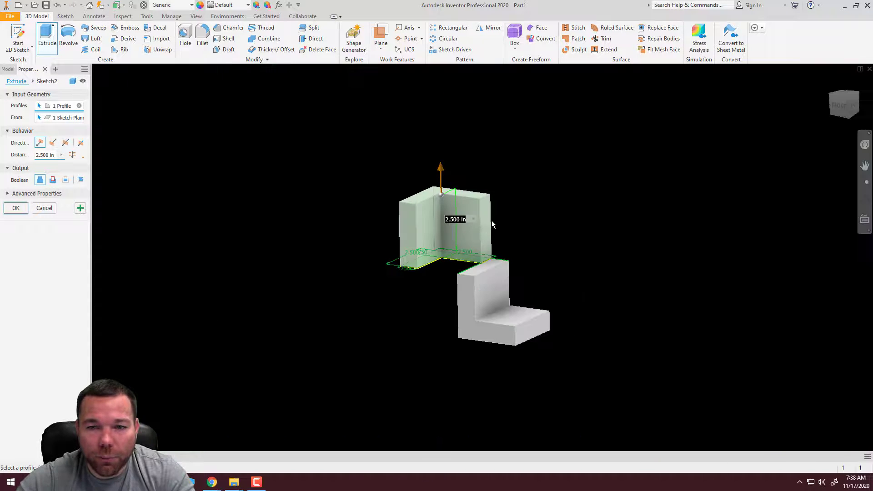
scroll(415, 225, "up", 2)
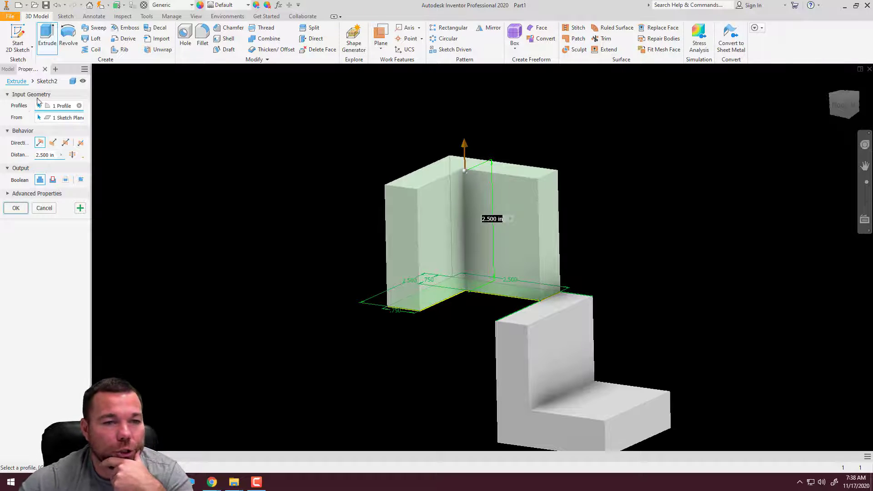
Try the flipped, symmetric and asymmetric directions for the L-profile's extrusion
left_click(53, 144)
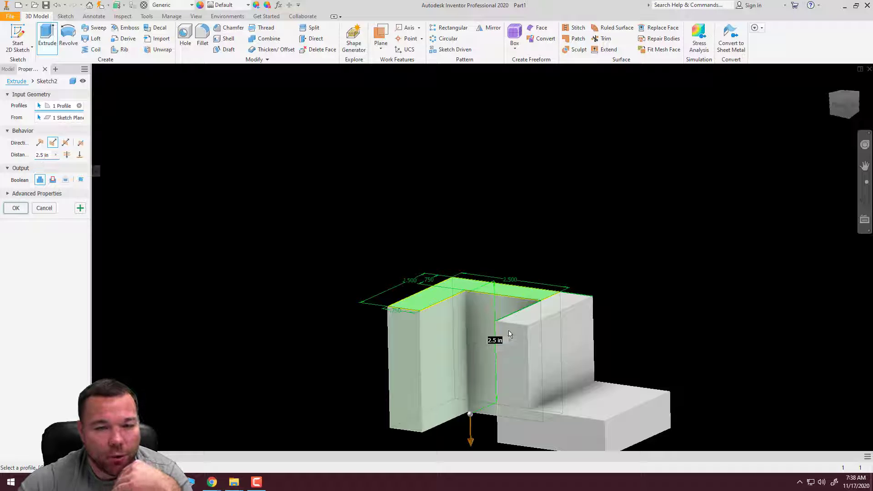
left_click(66, 143)
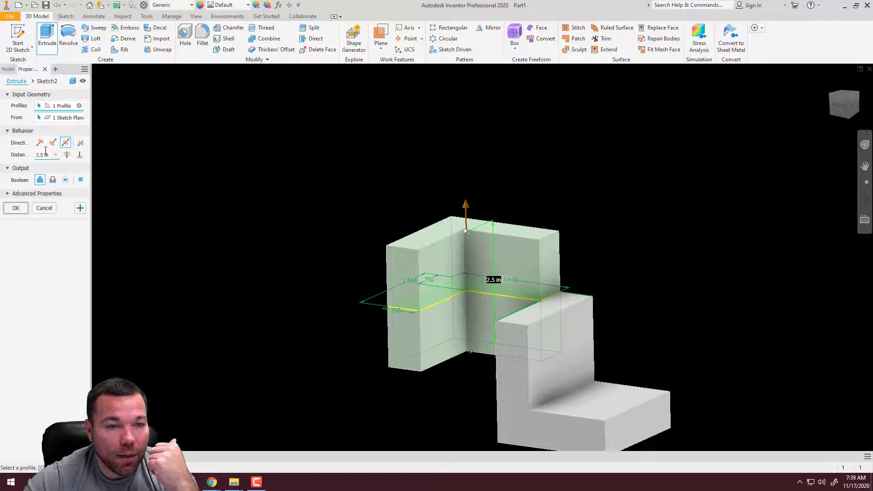
left_click_drag(92, 147, 119, 148)
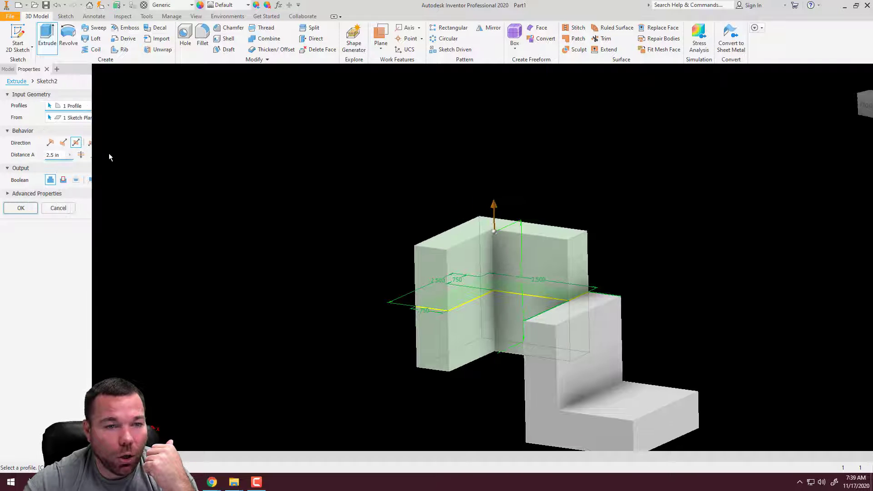
left_click(92, 143)
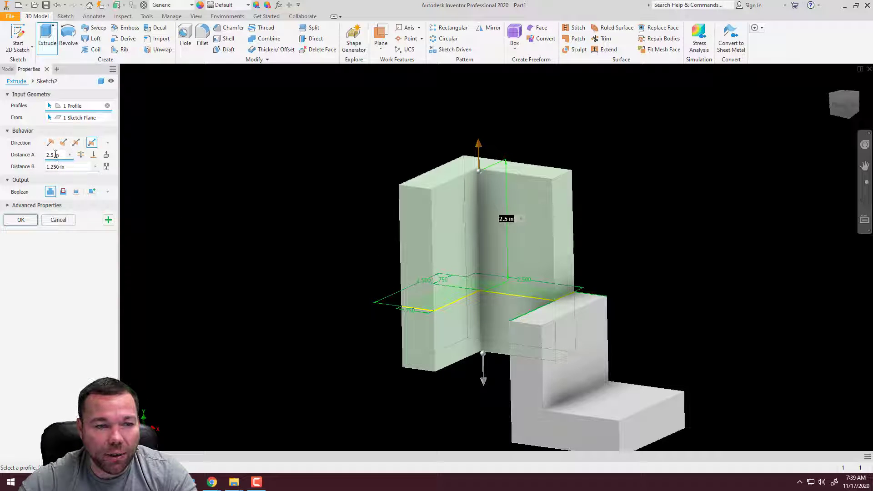
left_click(76, 143)
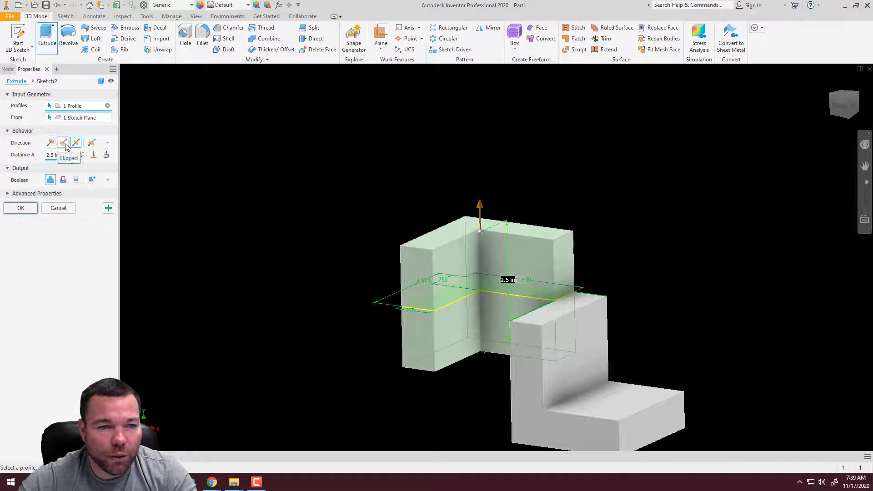
Flip the extrusion downward, and try the Through All extent before restoring the 2.5 in distance
left_click(63, 143)
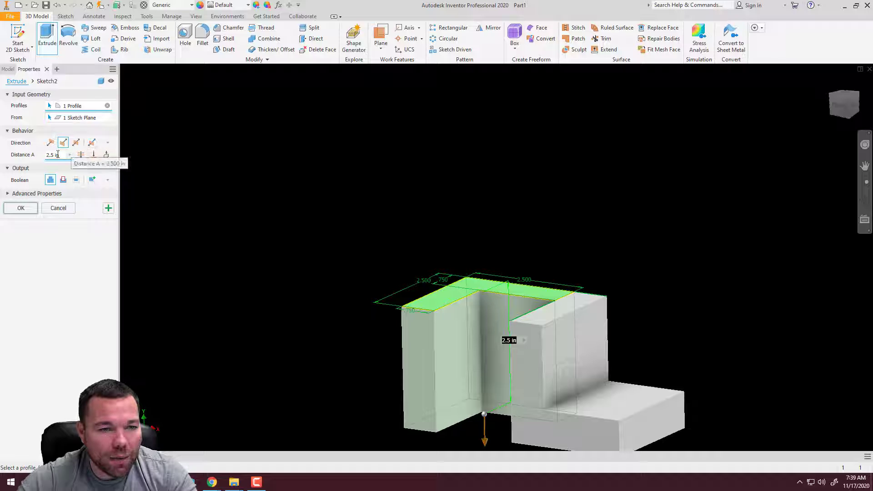
left_click(81, 155)
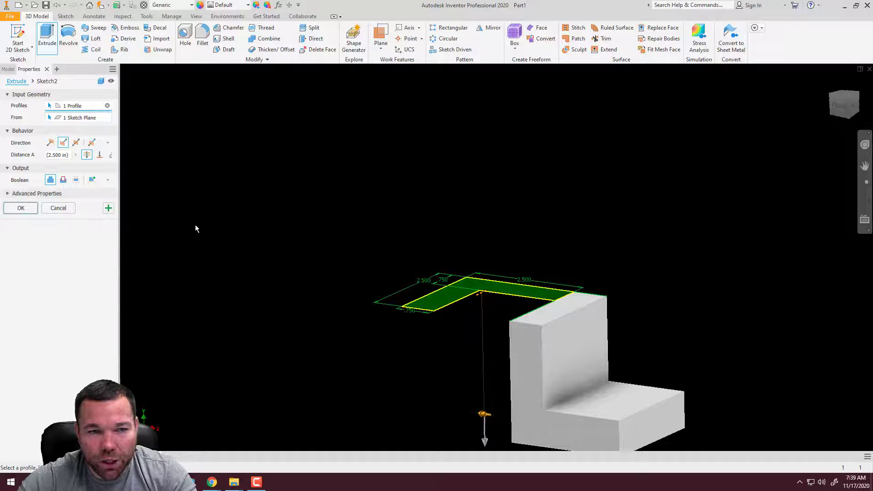
left_click(87, 155)
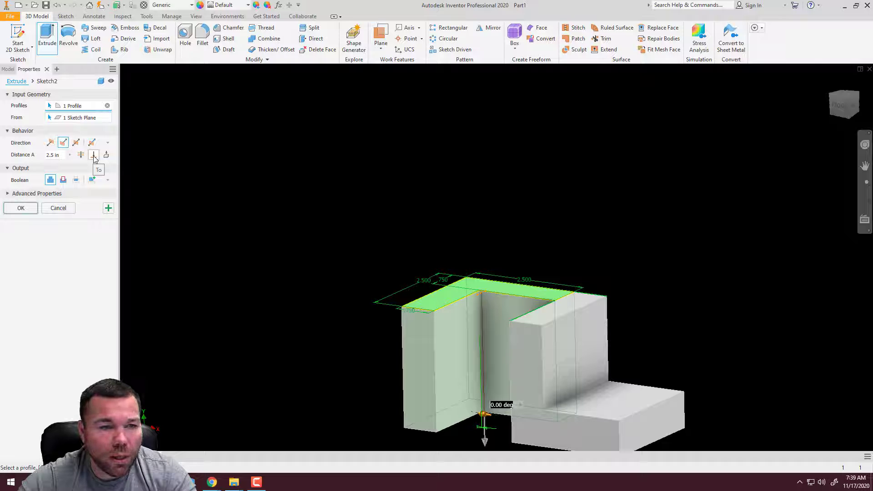
Try ending the extrusion at the block's bottom face with the To extent
left_click(94, 156)
middle_click_drag(505, 348, 515, 242)
mouse_move(559, 321)
middle_mouse_down("shift")
mouse_move(563, 296)
mouse_move(600, 241)
mouse_move(604, 296)
mouse_move(592, 345)
mouse_move(525, 431)
middle_mouse_up("shift")
left_click(600, 242)
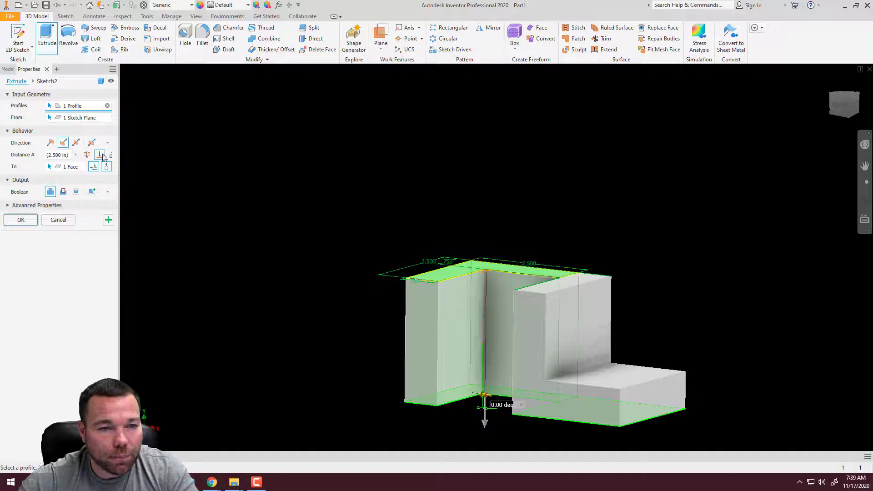
left_click_drag(118, 157, 169, 162)
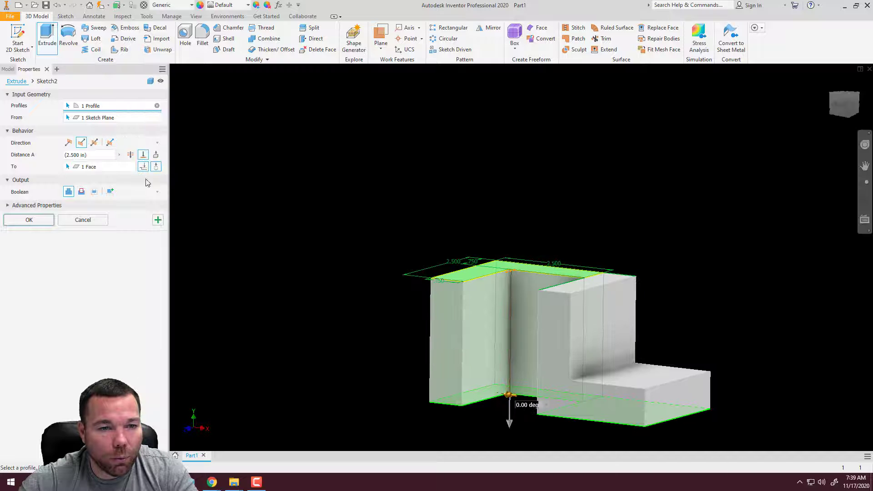
Try the To Next extent for the downward extrusion and view the preview from several sides
left_click(156, 156)
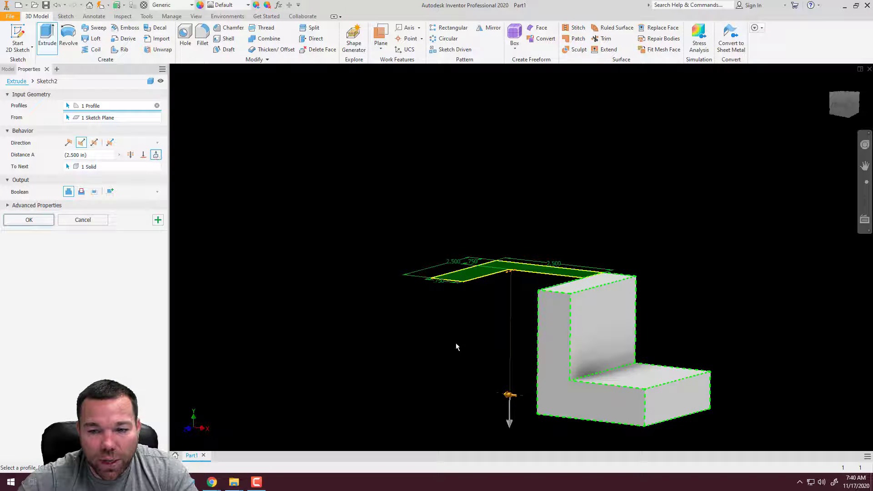
middle_click_drag(570, 394, 626, 318)
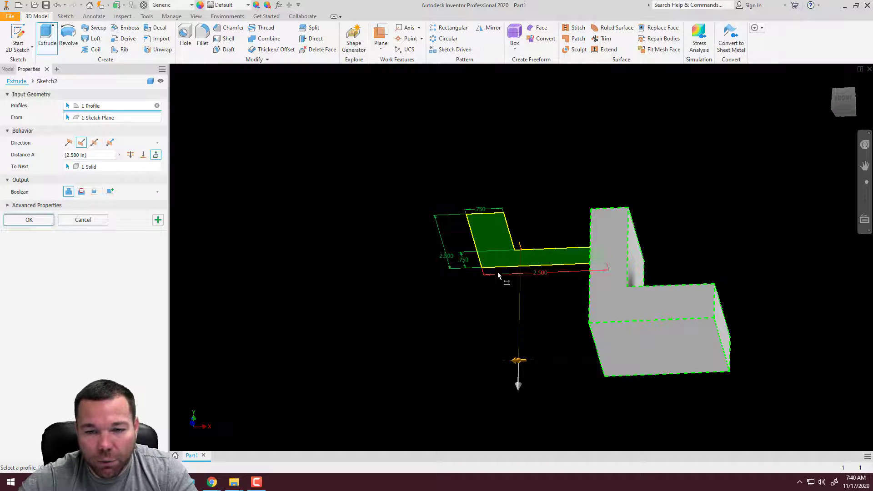
middle_click_drag(506, 282, 550, 315, "shift")
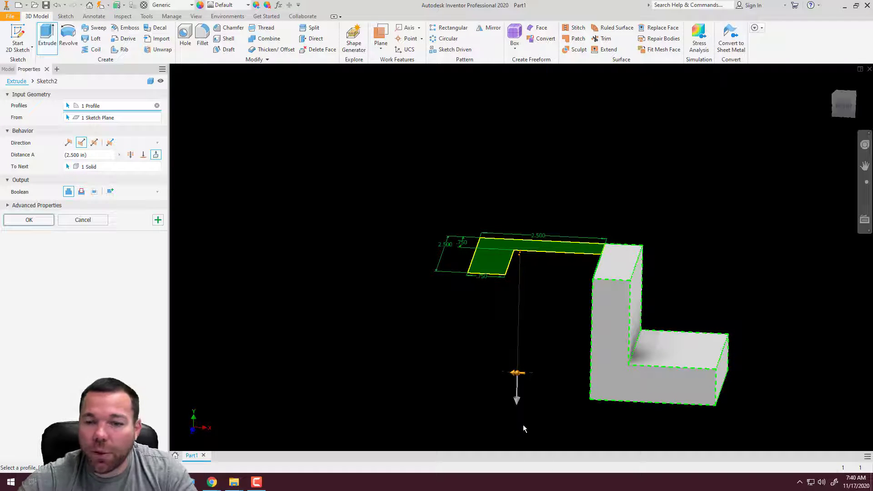
Set the extrusion to end at the block's bottom face with the To extent and create the joined extrusion
left_click(143, 155)
middle_click_drag(622, 350, 627, 307, "shift")
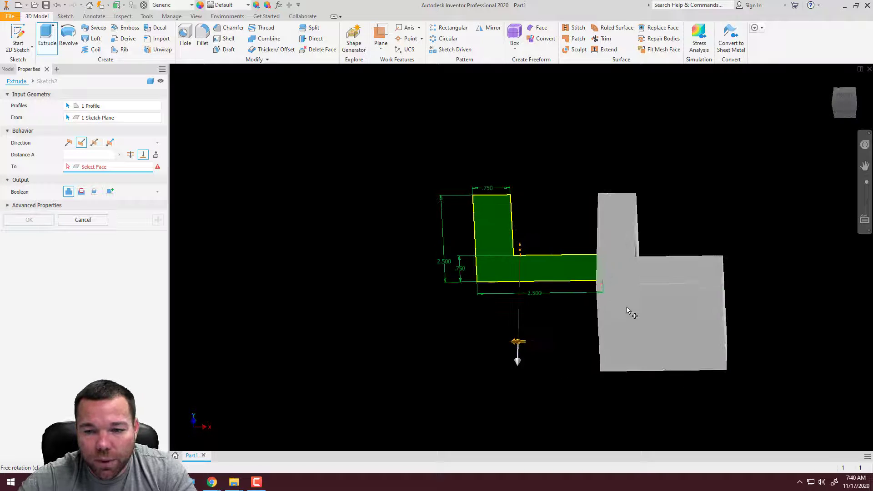
left_click(626, 337)
middle_click_drag(632, 204, 589, 252, "shift")
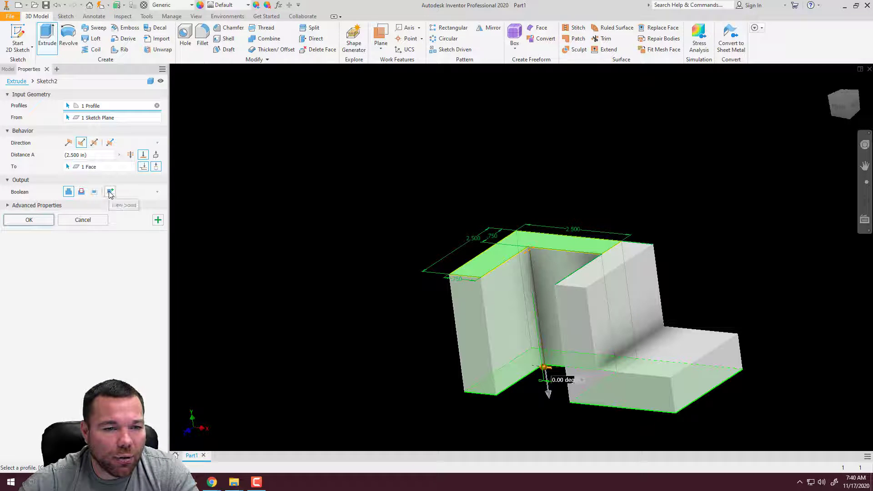
left_click(29, 221)
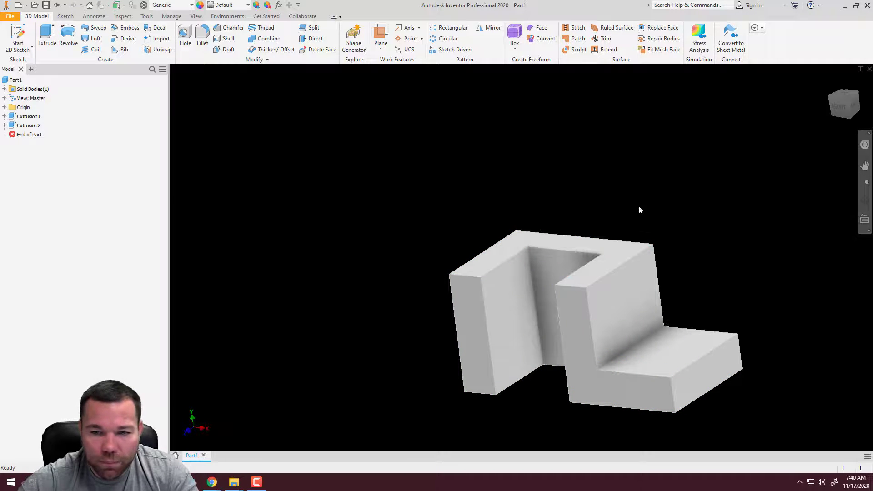
Start a sketch on the top face of the block's low horizontal leg and draw a 0.75 in diameter circle near its middle
mouse_move(639, 207)
middle_mouse_down("shift")
mouse_move(642, 259)
mouse_move(634, 262)
mouse_move(587, 200)
mouse_move(546, 178)
mouse_move(633, 204)
mouse_move(646, 269)
mouse_move(636, 211)
middle_mouse_up("shift")
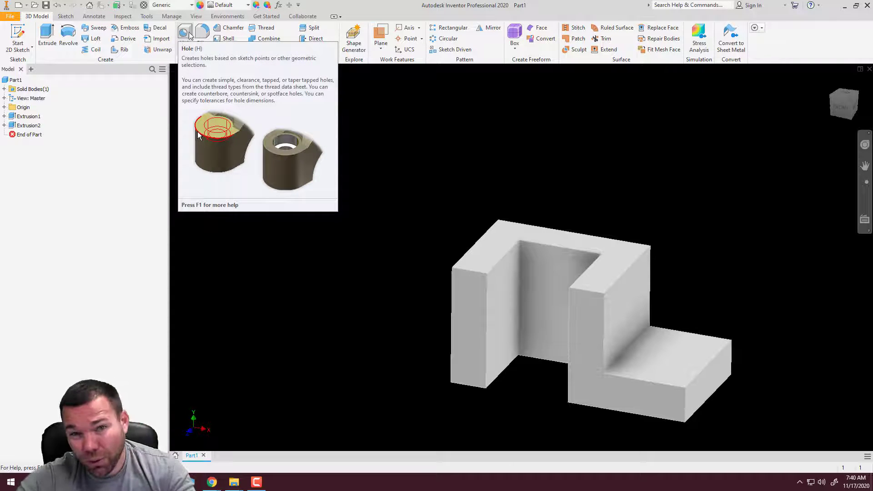
left_click(65, 16)
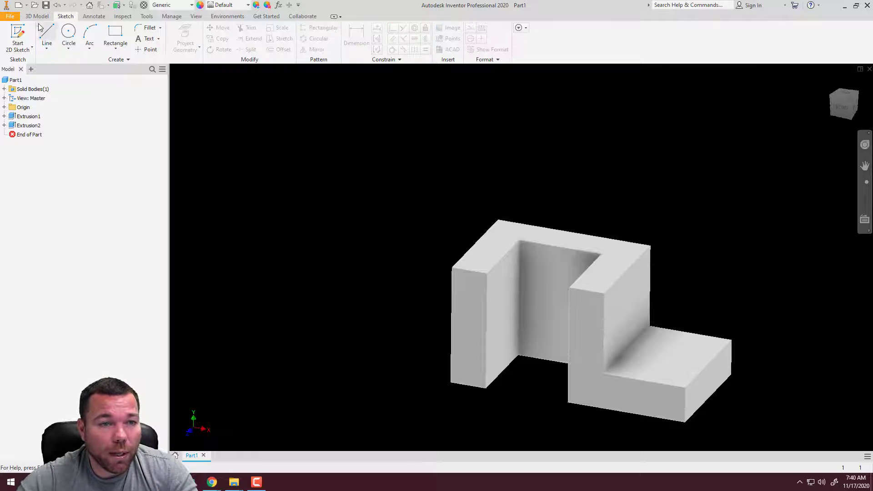
left_click(17, 34)
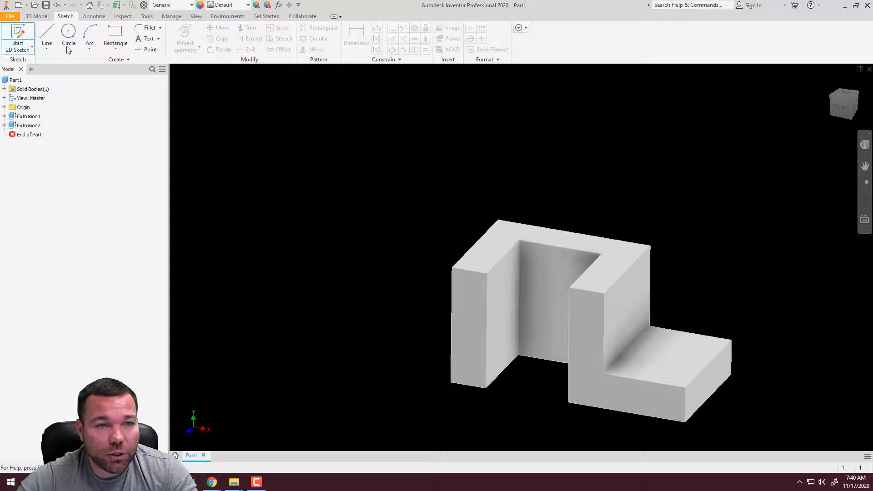
left_click(664, 363)
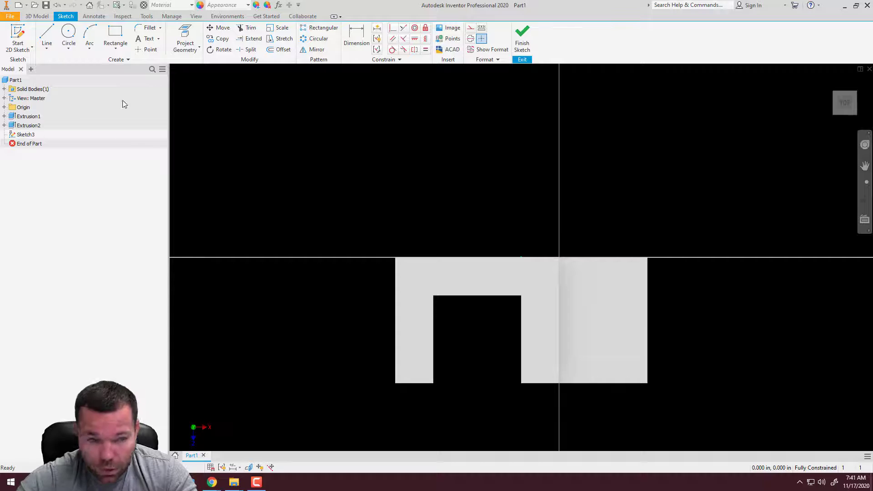
left_click(69, 34)
left_click(603, 317)
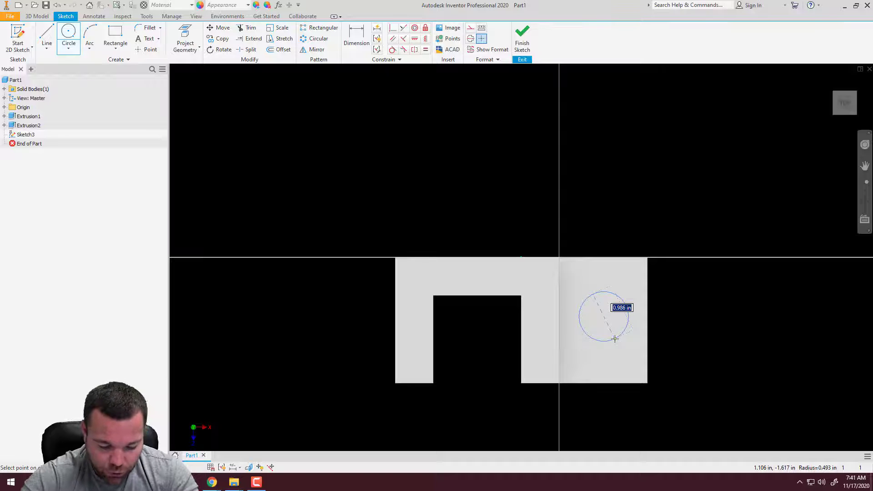
type(".75")
key("Return")
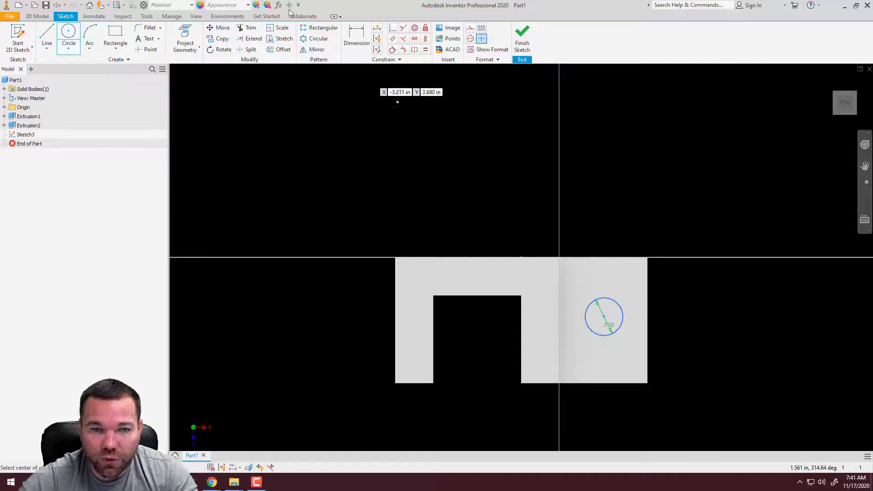
Dimension the circle's center at 1.25 in from the low leg's back edge
left_click(357, 36)
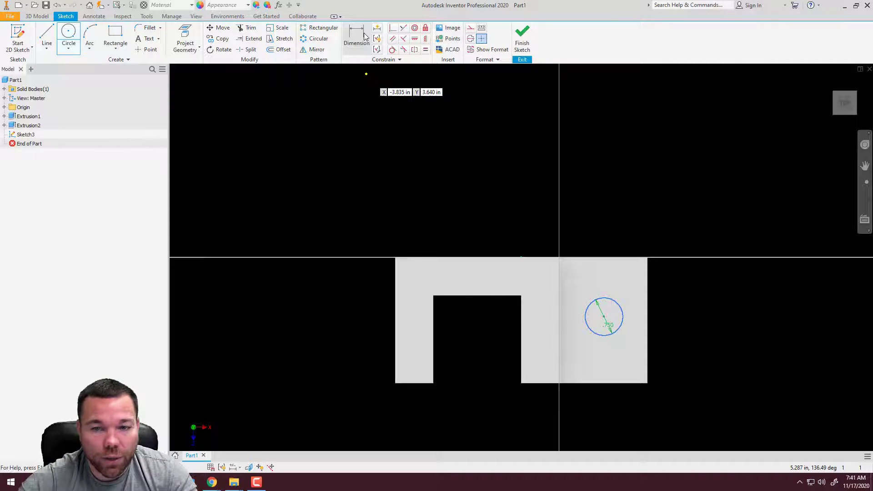
left_click(615, 302)
left_click(629, 258)
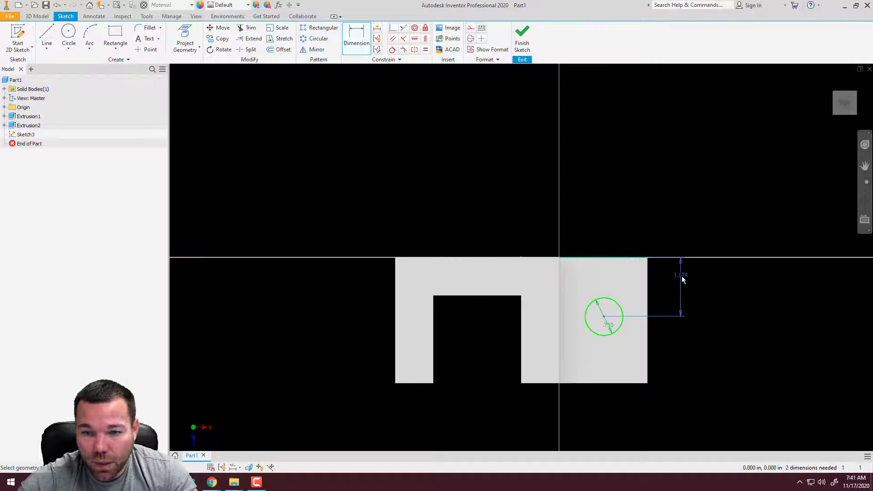
left_click(683, 285)
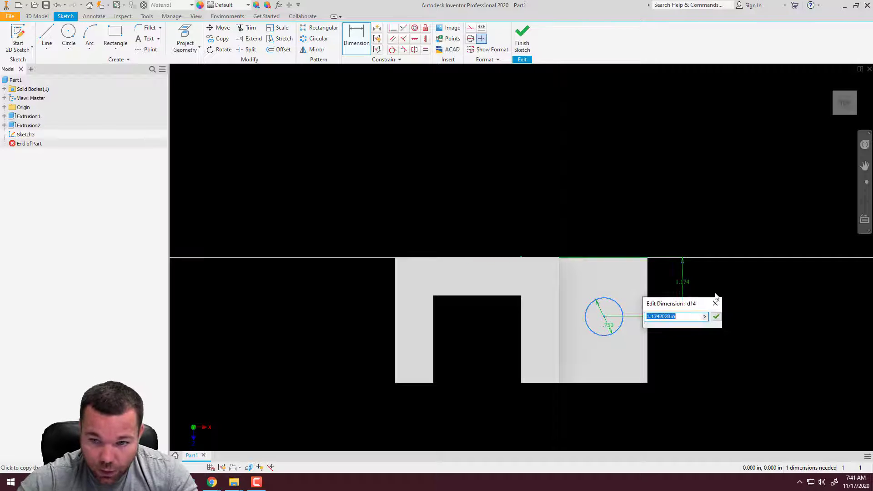
type("1.25")
key("Return")
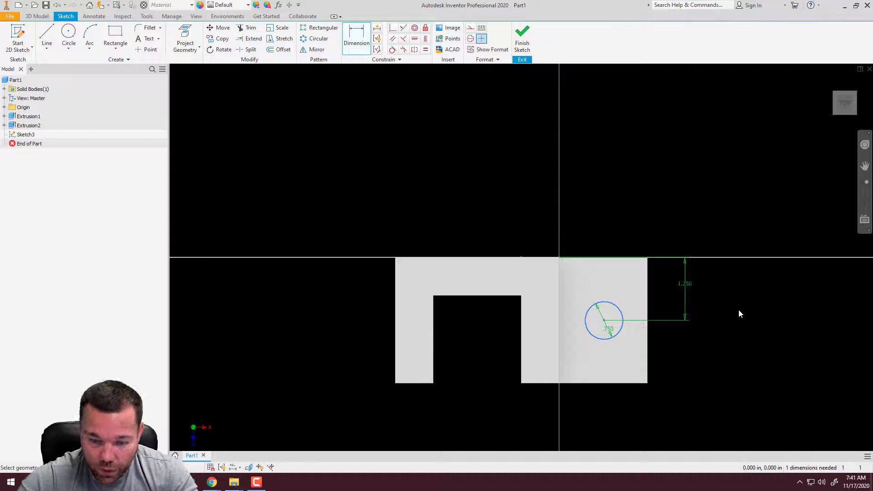
Dimension the circle's center at 0.75 in from the low leg's outer end edge and finish the sketch
left_click(648, 357)
left_click(604, 321)
left_click(634, 416)
type(".75")
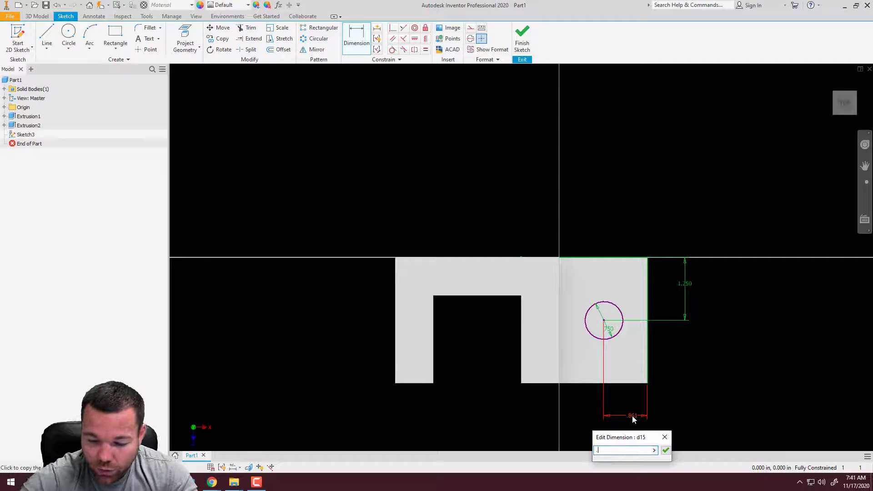
key("Return")
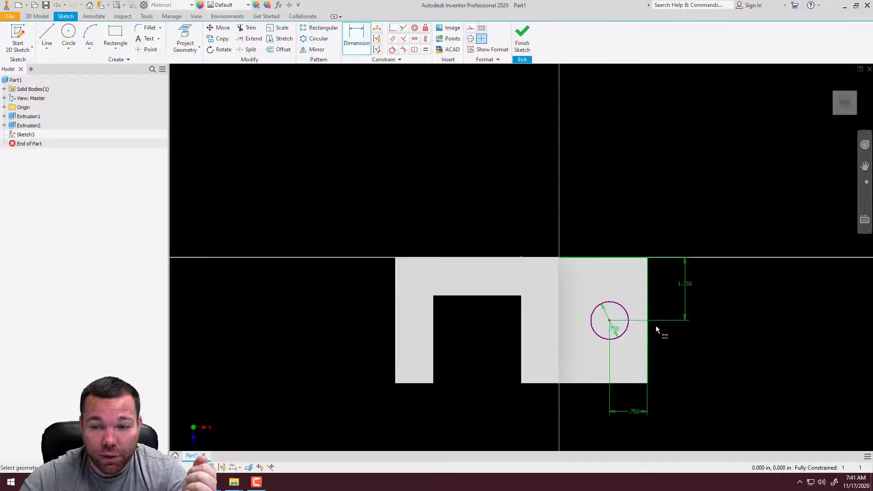
left_click(522, 41)
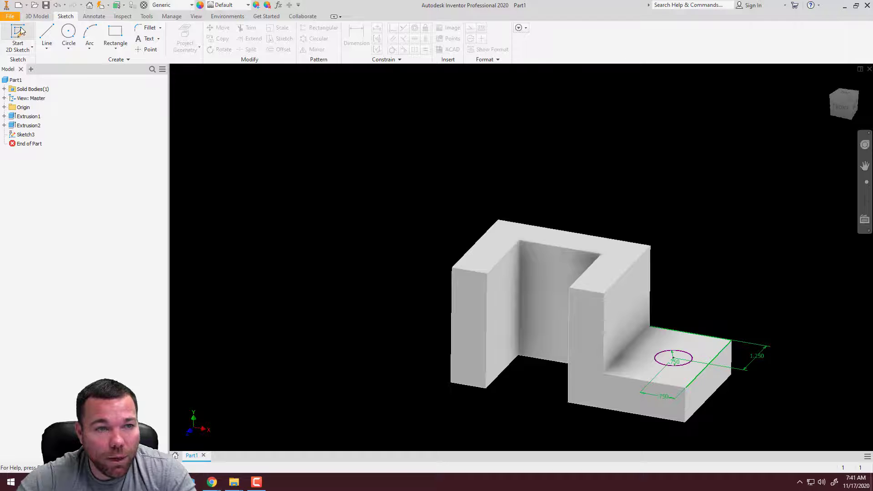
Extrude the circle downward into the low leg as a cut, using the Through All extent
left_click(37, 16)
left_click(46, 37)
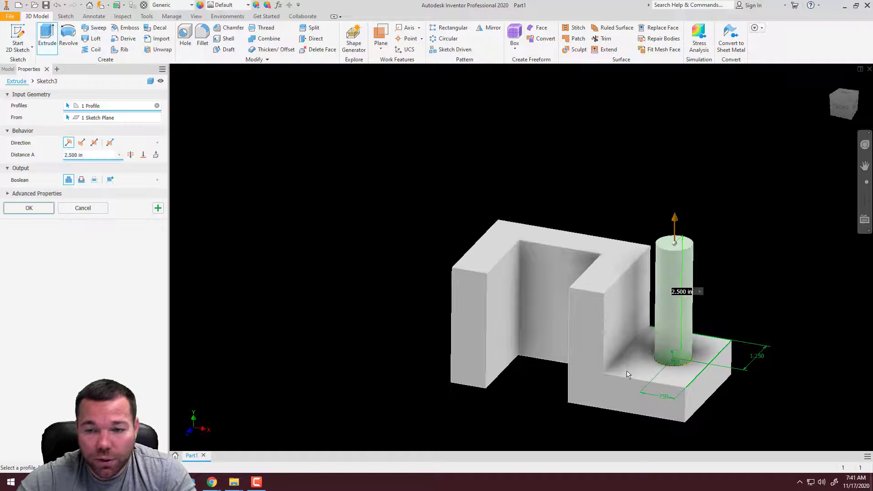
scroll(592, 307, "up", 3)
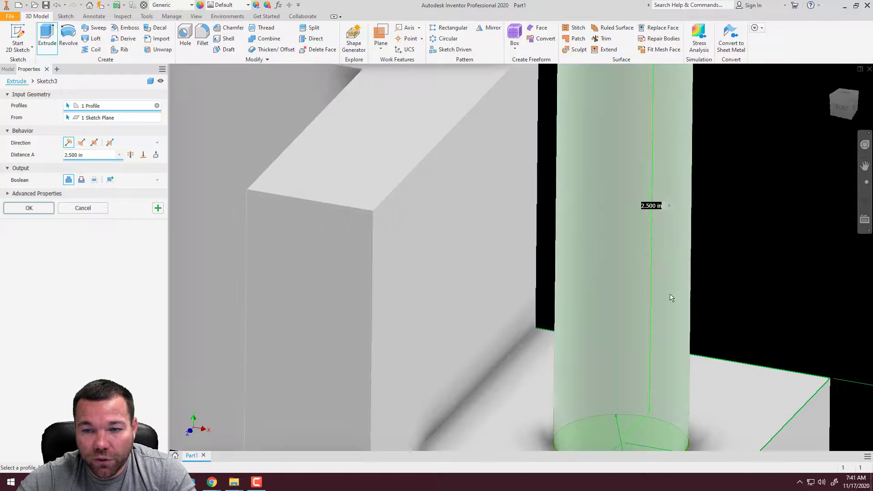
scroll(621, 243, "down", 5)
scroll(621, 246, "up", 4)
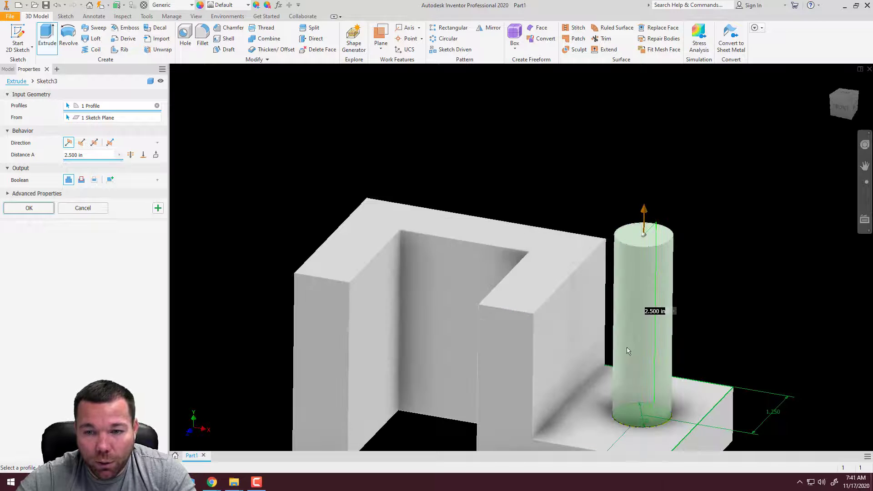
scroll(644, 223, "down", 4)
scroll(603, 318, "up", 3)
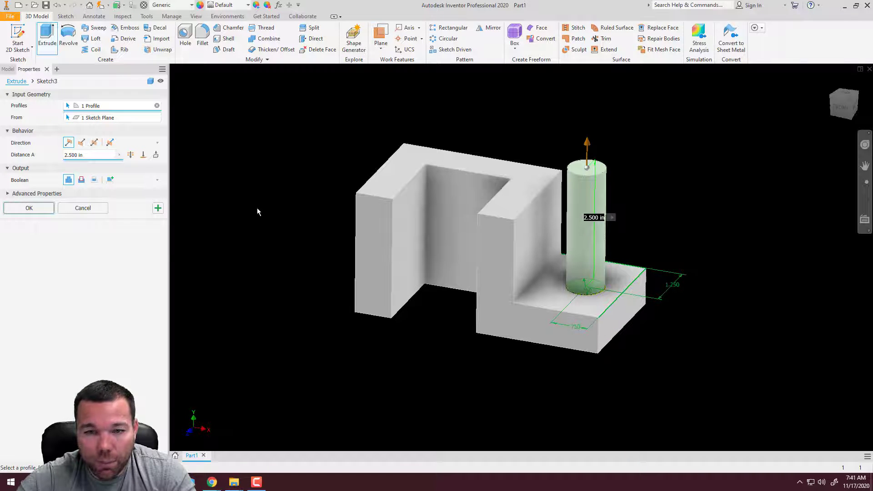
left_click(81, 180)
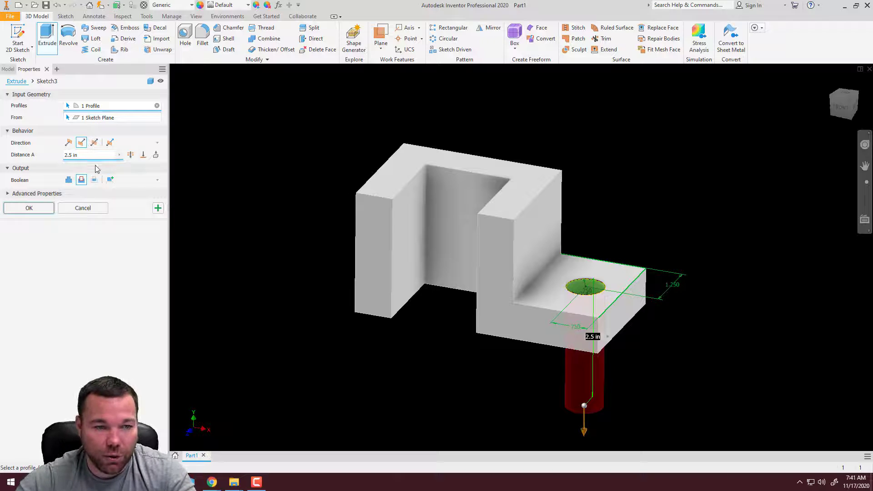
left_click(131, 155)
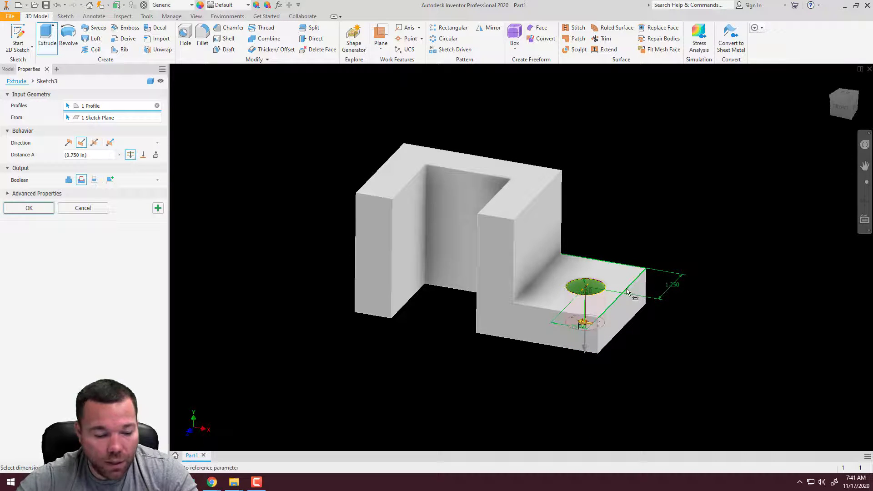
mouse_move(587, 325)
middle_mouse_down("shift")
mouse_move(591, 289)
mouse_move(579, 314)
middle_mouse_up("shift")
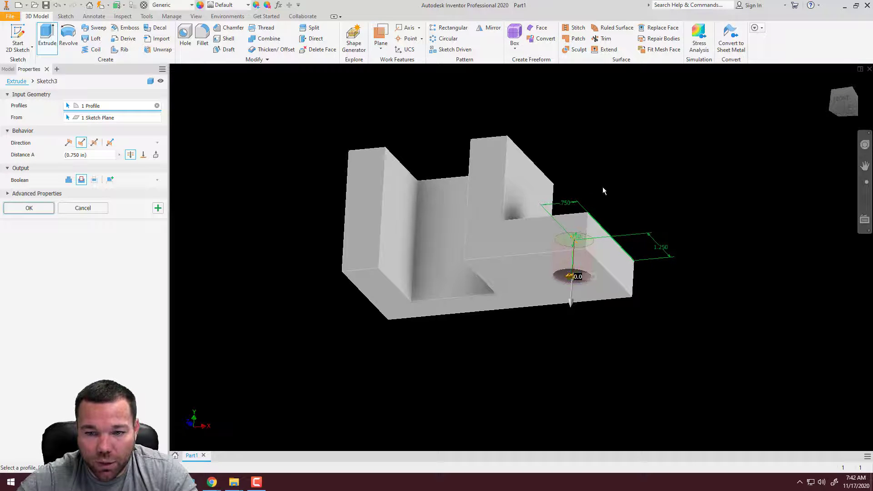
middle_click_drag(603, 191, 590, 231, "shift")
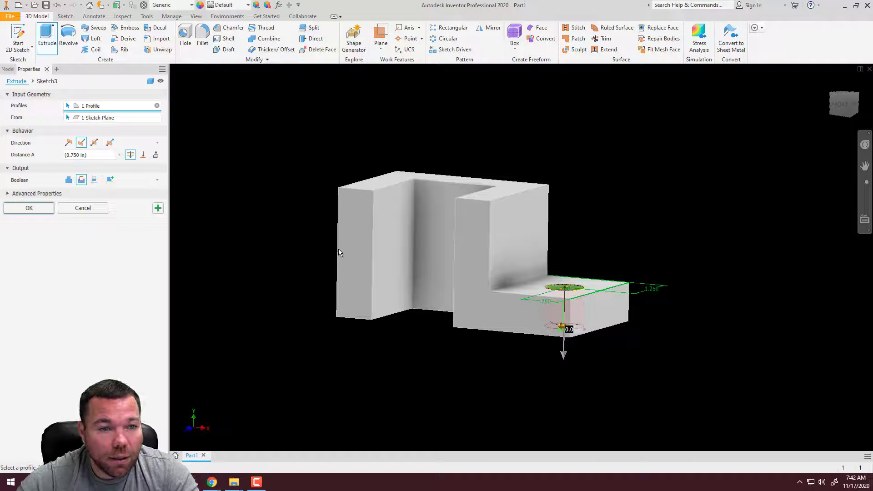
Try the To extent for the cut, ending it at the block's bottom face
left_click(143, 155)
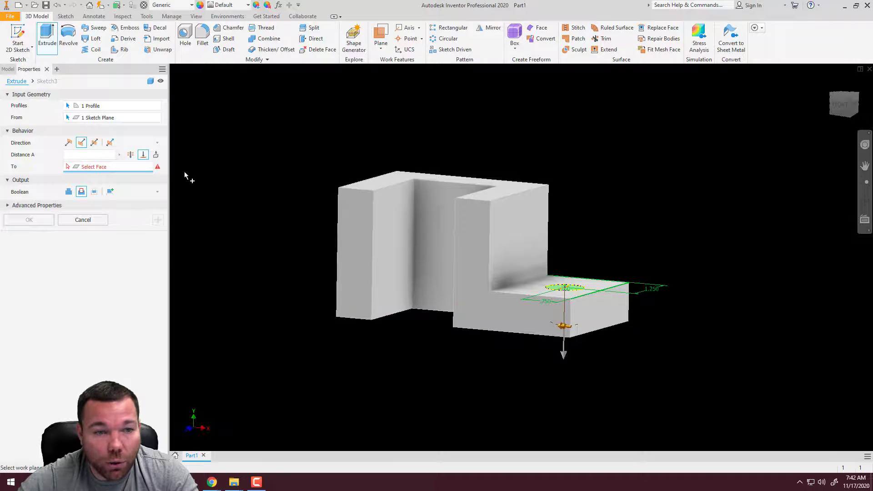
middle_click_drag(517, 313, 534, 288, "shift")
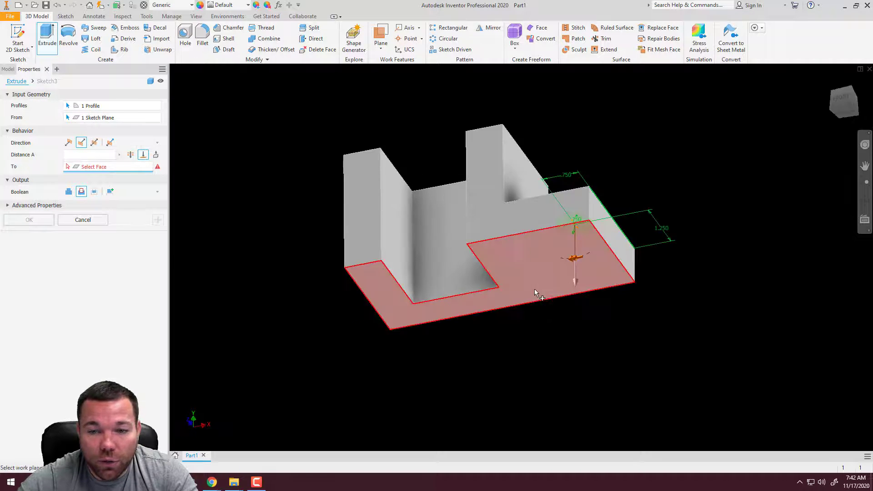
left_click(576, 246)
key("F6")
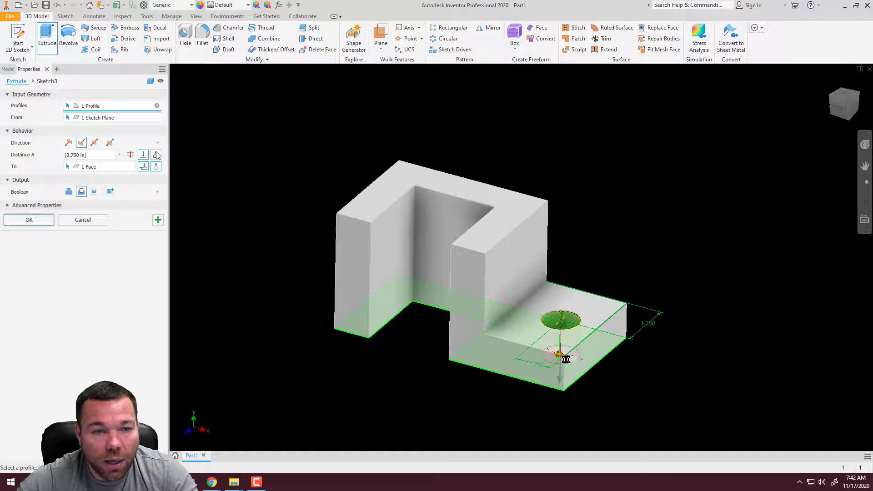
Try the To Next extent and a 2.0 in distance as alternative depths for the cut
left_click(156, 155)
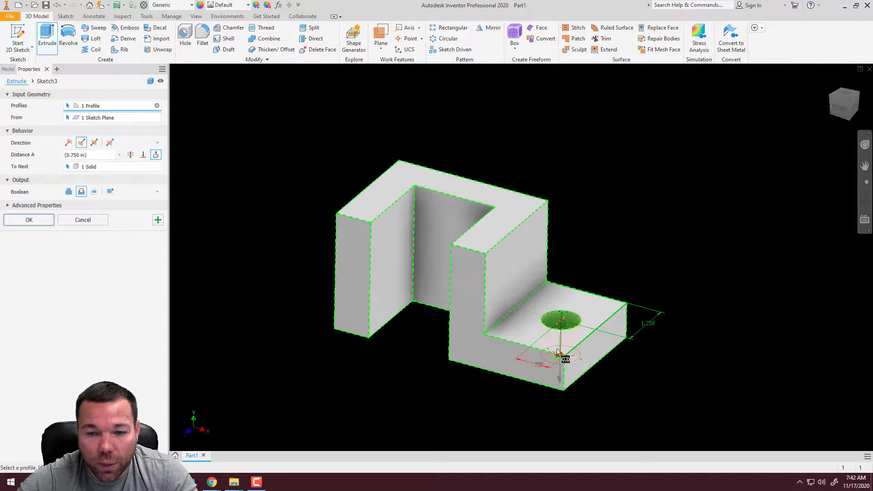
middle_click_drag(558, 353, 539, 293, "shift")
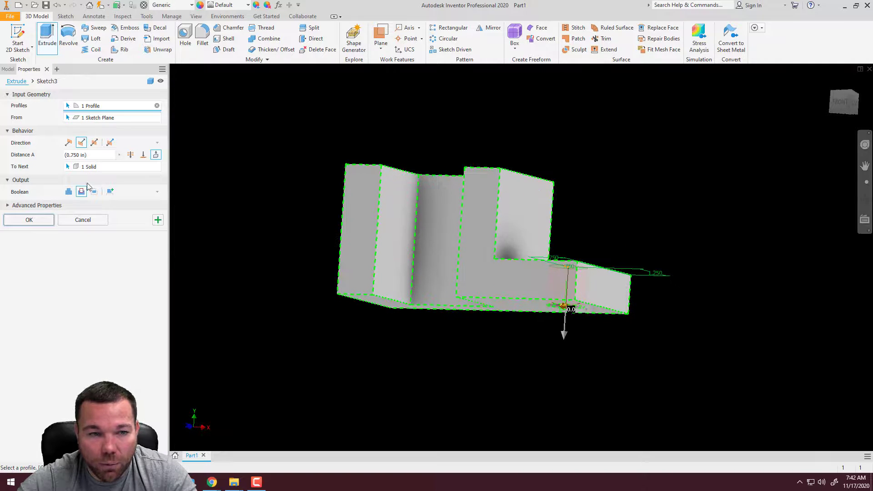
left_click(128, 156)
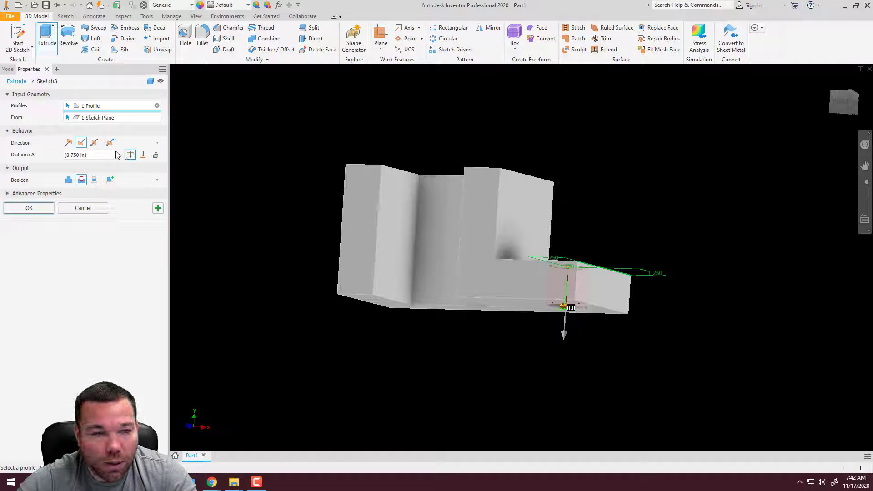
left_click(68, 155)
type("2.0")
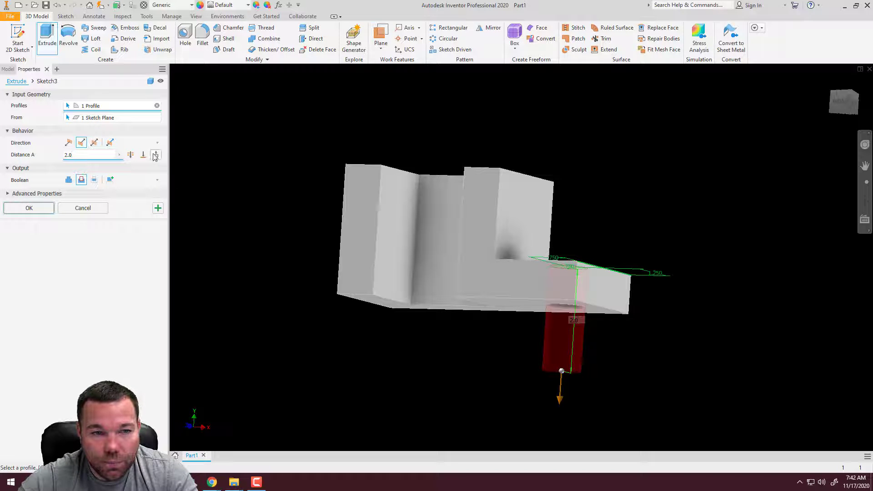
middle_click_drag(537, 251, 532, 220)
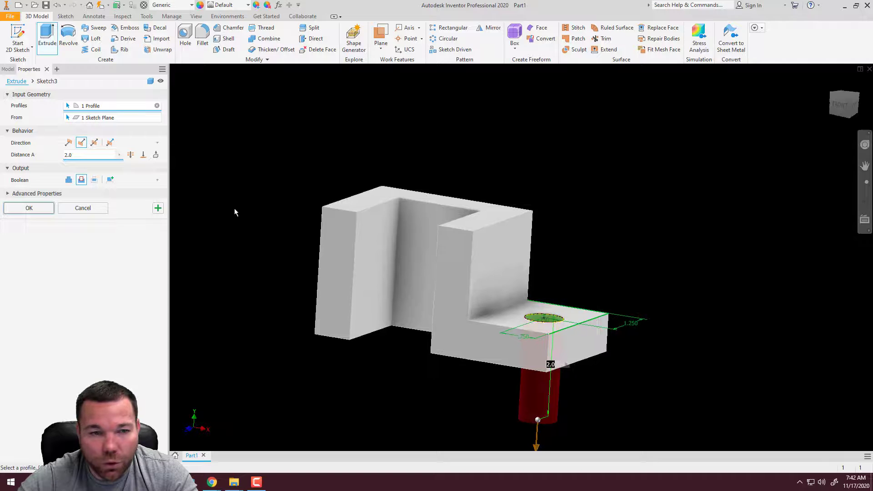
left_click(156, 154)
middle_click_drag(536, 328, 551, 296, "shift")
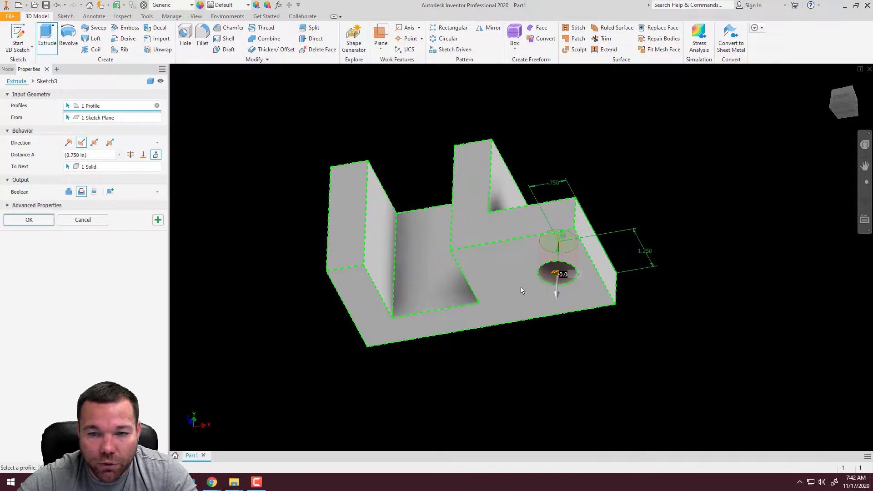
Set the cut's extent back to Through All and create the hole
left_click(129, 155)
middle_click_drag(516, 143, 304, 192, "shift")
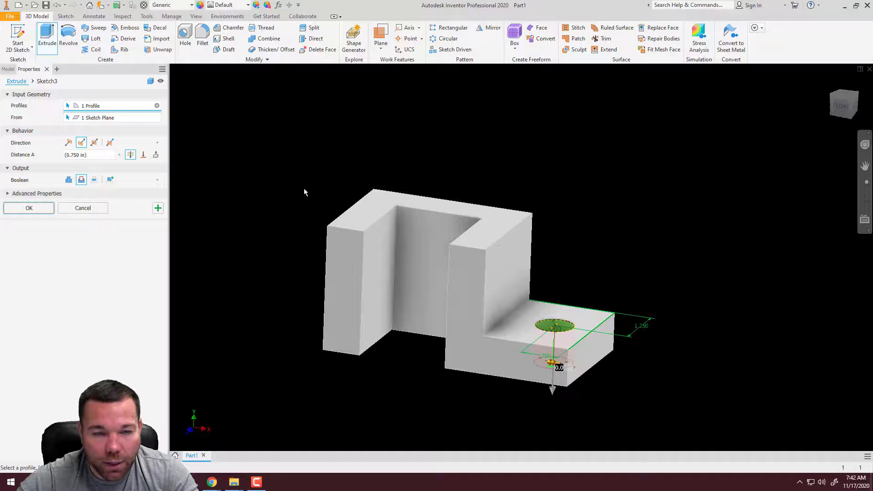
left_click(29, 208)
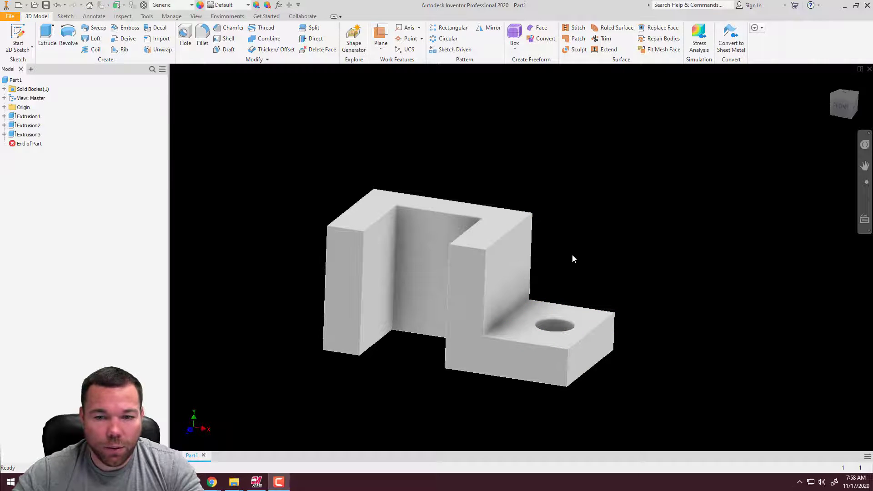
Examine the block and its hole from several angles, both close up and as a whole
middle_click_drag(573, 259, 572, 236)
middle_click_drag(607, 259, 588, 261)
middle_click_drag(636, 242, 465, 228, "shift")
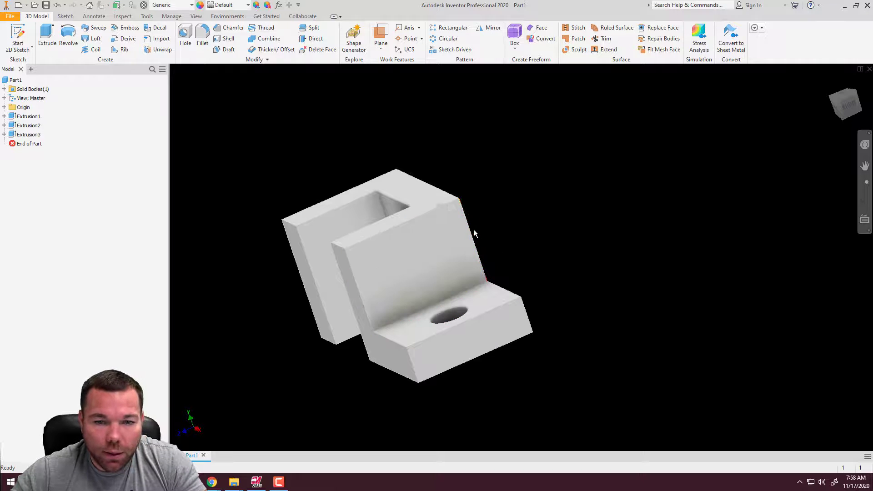
middle_click_drag(474, 234, 587, 200, "shift")
key("F6")
scroll(554, 218, "down", 8)
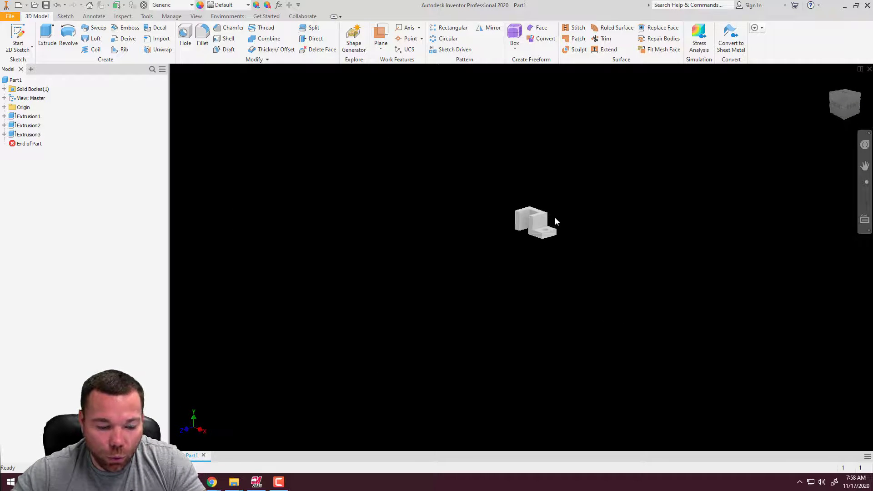
scroll(525, 214, "up", 5)
scroll(536, 223, "up", 4)
scroll(501, 237, "down", 3)
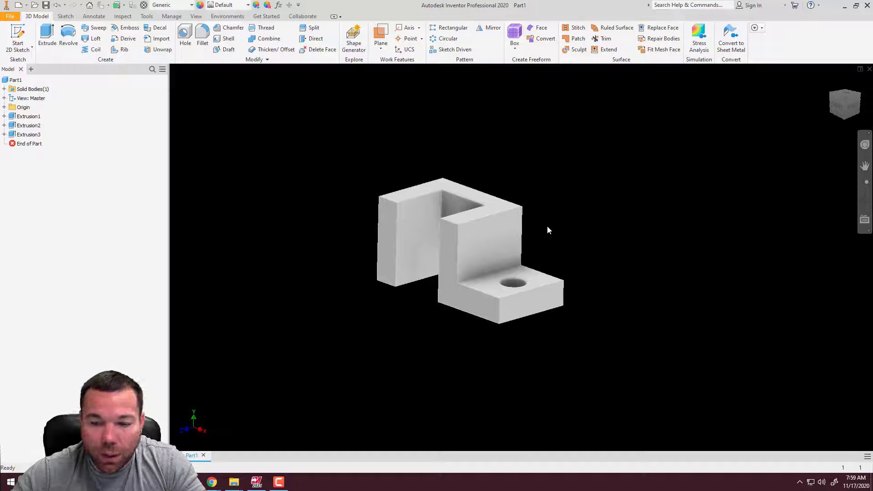
middle_click_drag(547, 226, 497, 182, "shift")
scroll(497, 182, "up", 6)
scroll(499, 216, "down", 6)
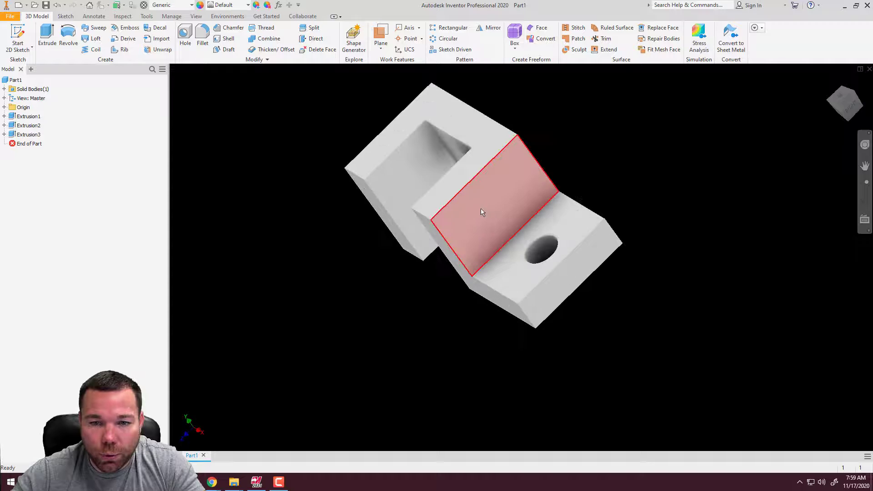
scroll(488, 205, "up", 6)
scroll(477, 217, "down", 10)
scroll(476, 217, "up", 8)
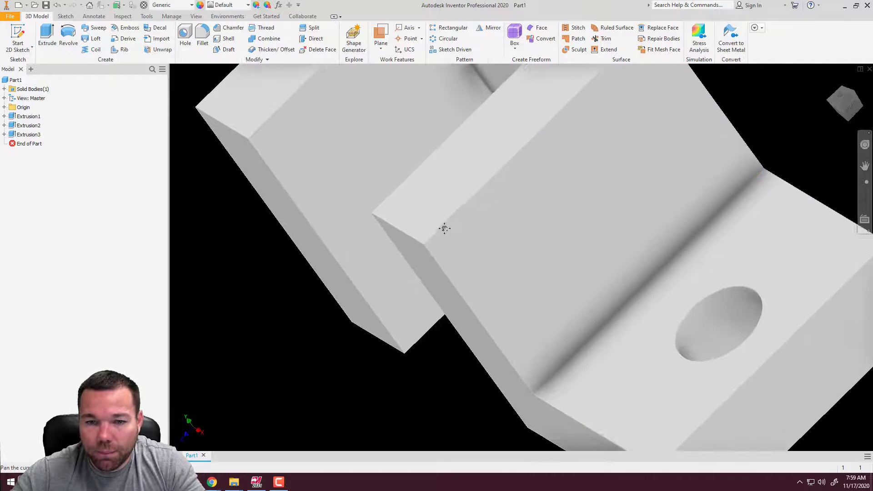
scroll(445, 255, "down", 5)
scroll(444, 236, "up", 5)
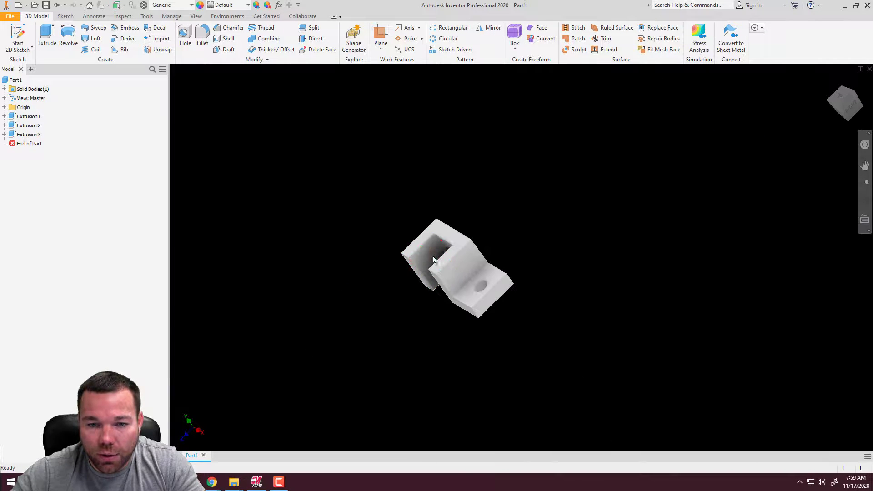
middle_click_drag(456, 237, 492, 257)
scroll(492, 257, "down", 3)
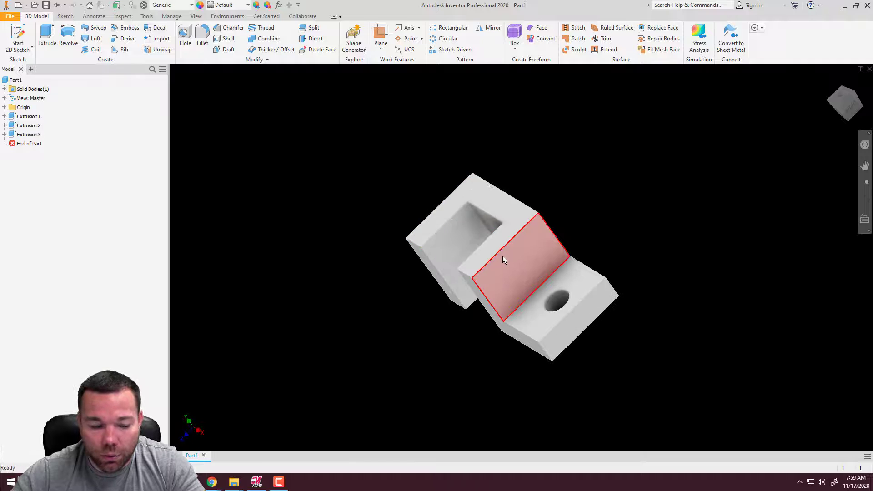
scroll(490, 278, "down", 3)
mouse_move(493, 273)
middle_mouse_down("shift")
mouse_move(505, 275)
mouse_move(472, 248)
mouse_move(494, 256)
middle_mouse_up("shift")
key("F6")
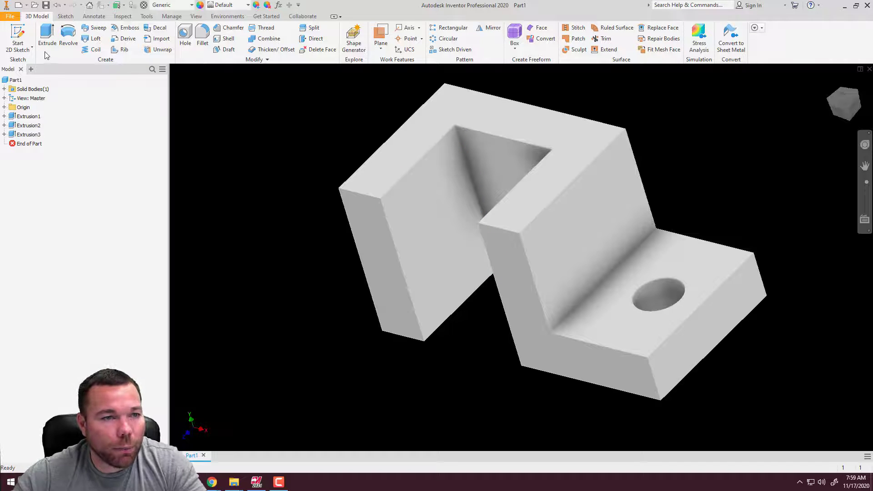
Start a sketch on the upright leg's outer side face and draw a triangle at its upper front corner, about 0.81 in along the top and 0.78 in down
left_click(18, 34)
left_click(555, 225)
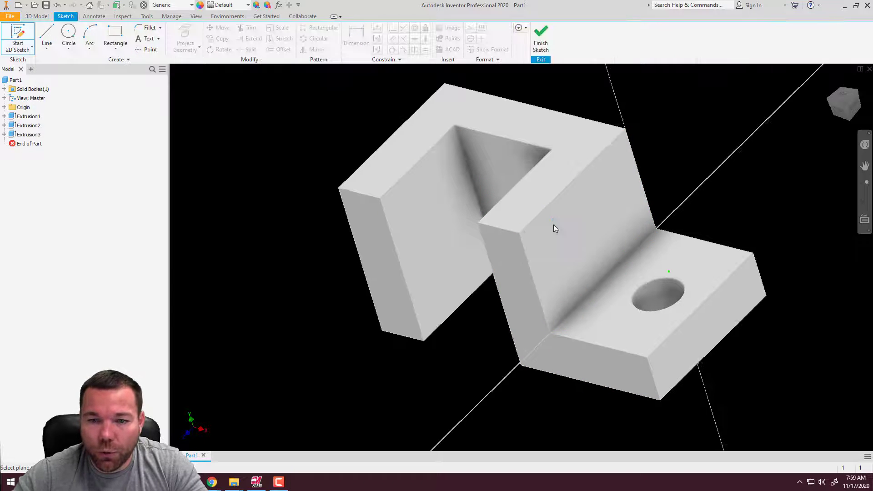
left_click(538, 228)
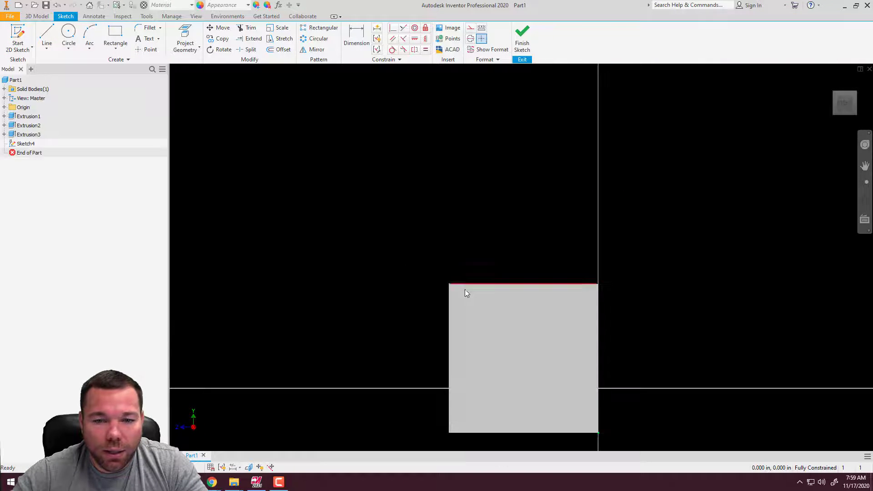
left_click(47, 36)
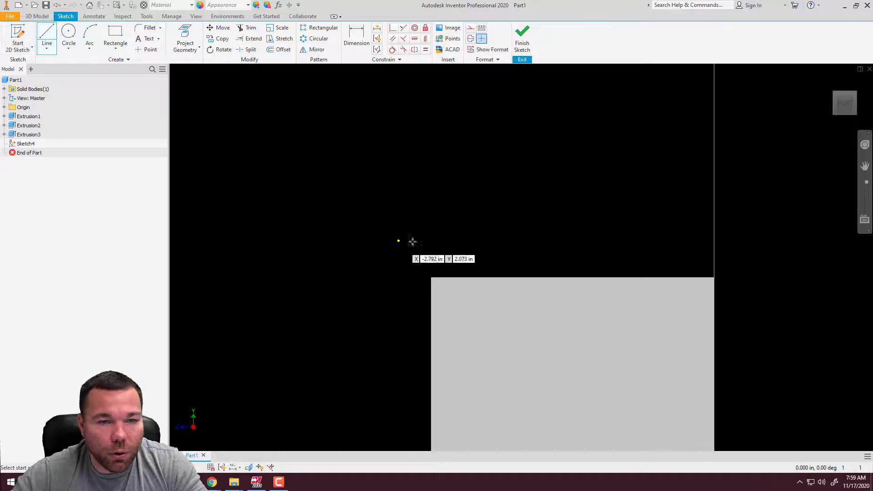
left_click(432, 277)
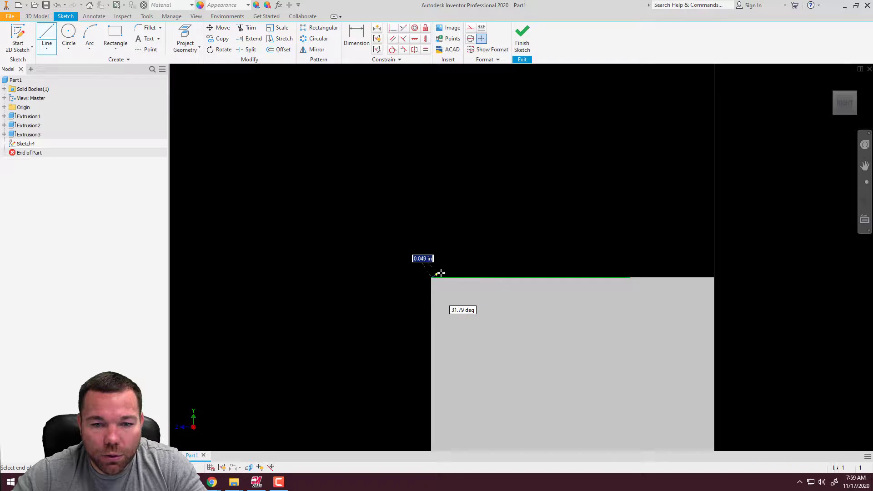
left_click(523, 277)
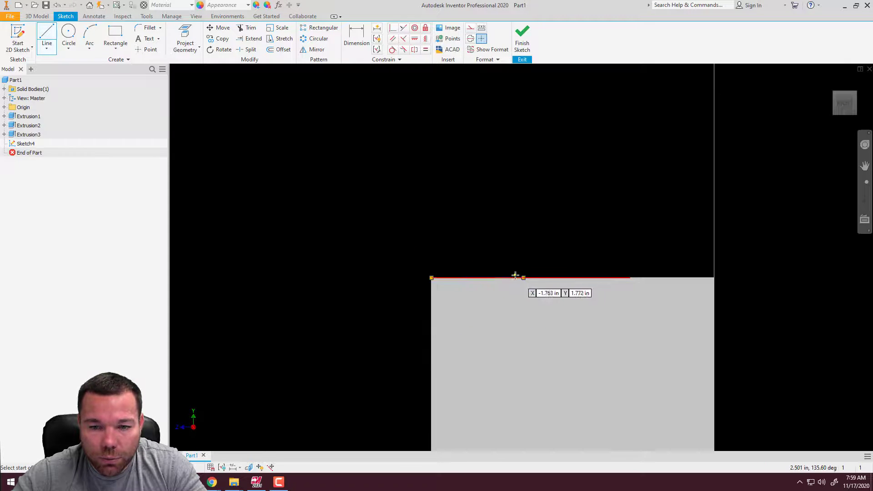
left_click(523, 277)
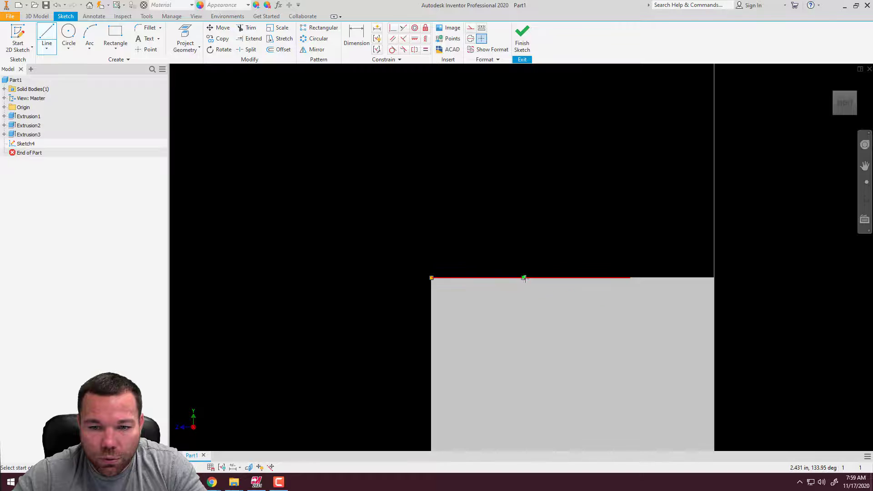
left_click(431, 367)
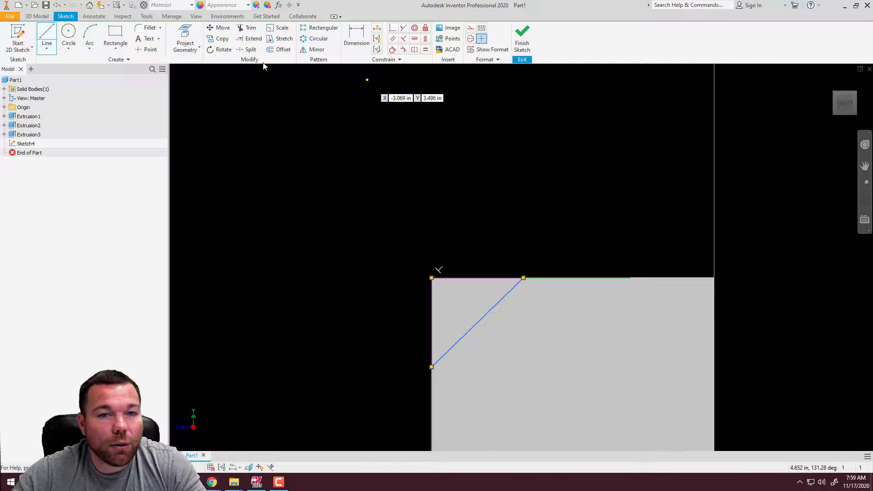
left_click(356, 37)
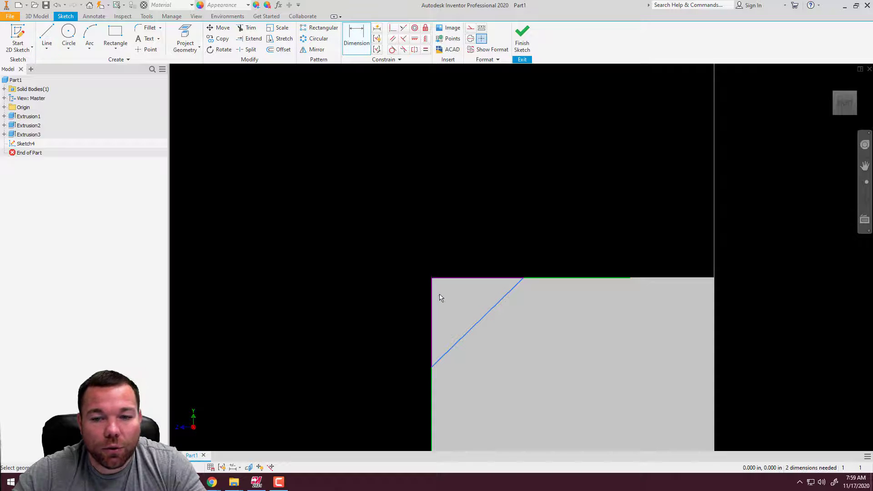
left_click(460, 276)
key("Escape")
key("Escape")
Dimension the triangle's horizontal edge along the top of the upright leg to 1.0 in
middle_click_drag(547, 217, 565, 227)
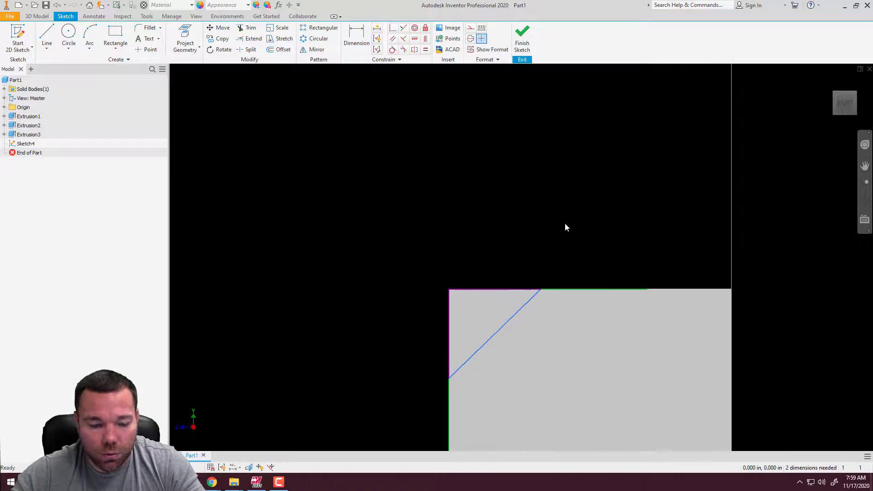
middle_click_drag(568, 291, 596, 303, "shift")
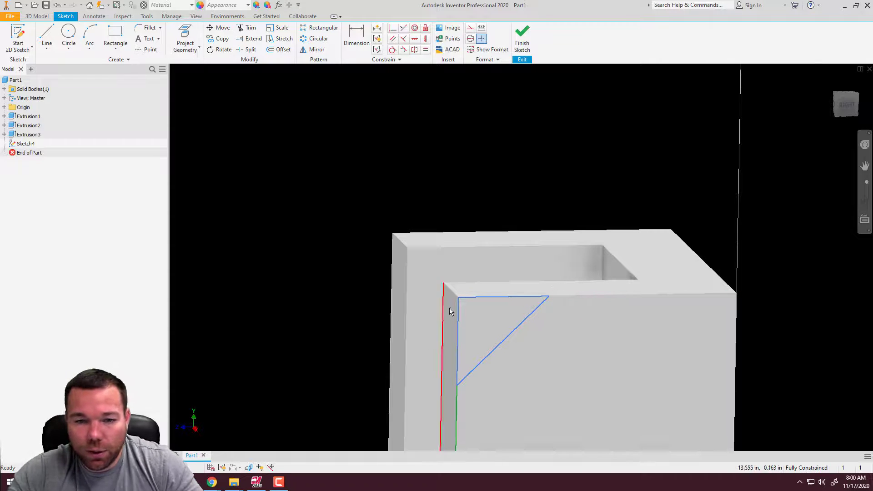
left_click(356, 39)
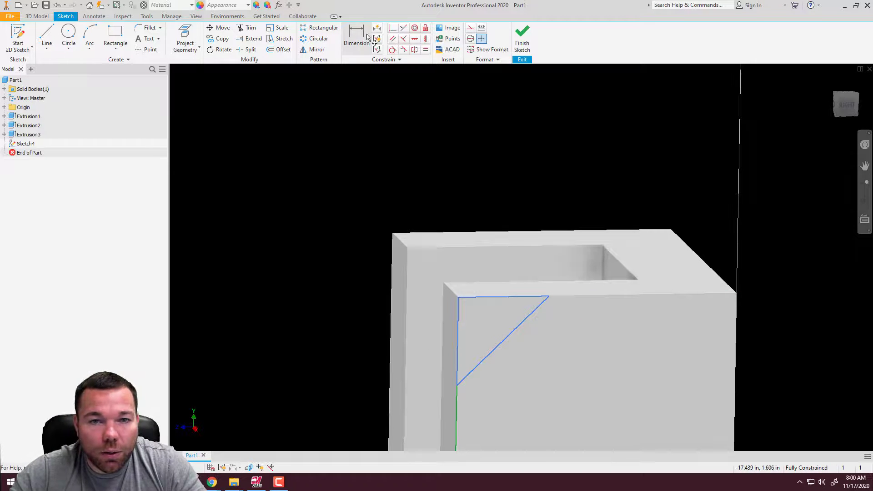
left_click(503, 298)
left_click(505, 216)
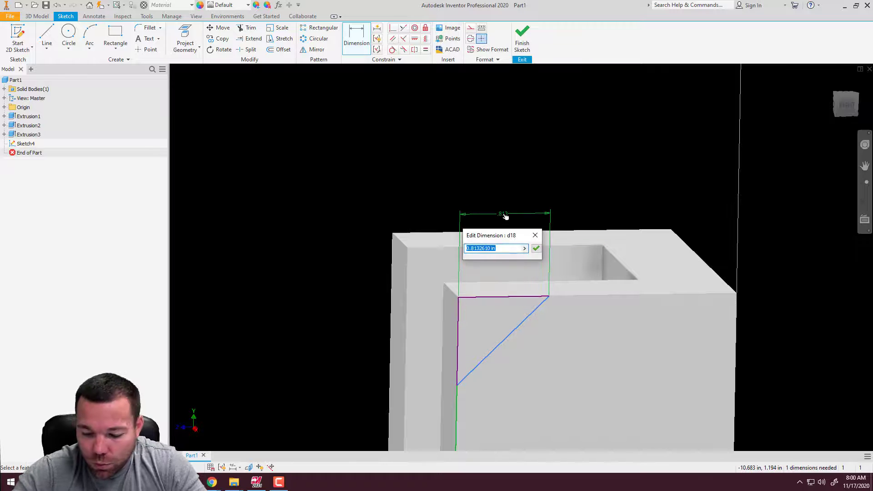
type("1.0")
key("Return")
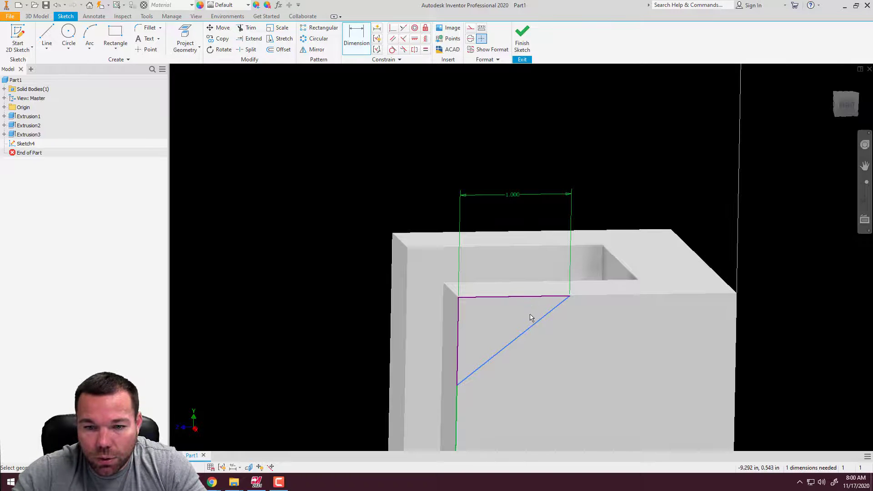
Dimension the angle between the triangle's top edge and its sloped edge to 45 degrees
left_click(523, 298)
left_click(536, 323)
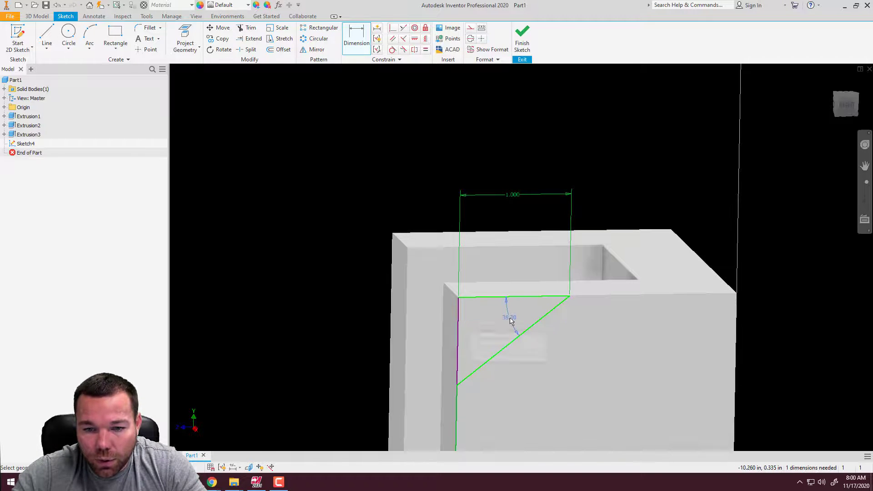
left_click(510, 321)
type("45")
key("Return")
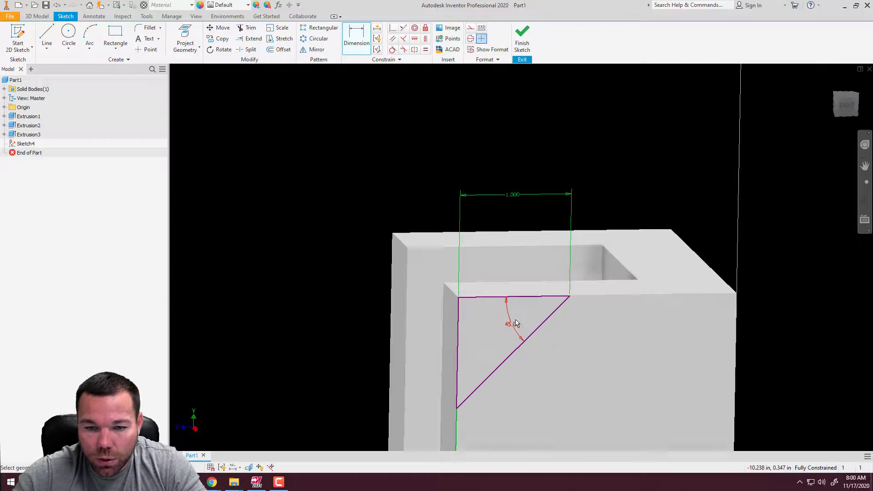
scroll(515, 323, "down", 5)
scroll(518, 369, "up", 3)
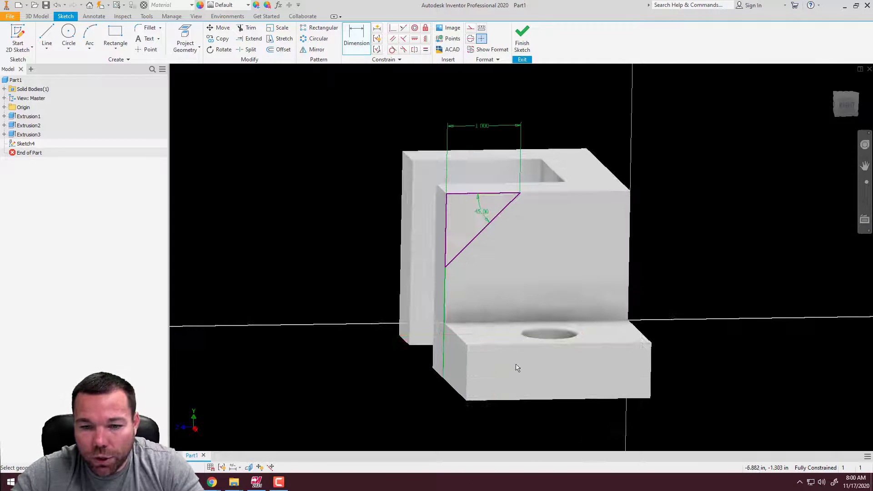
key("Escape")
key("Delete")
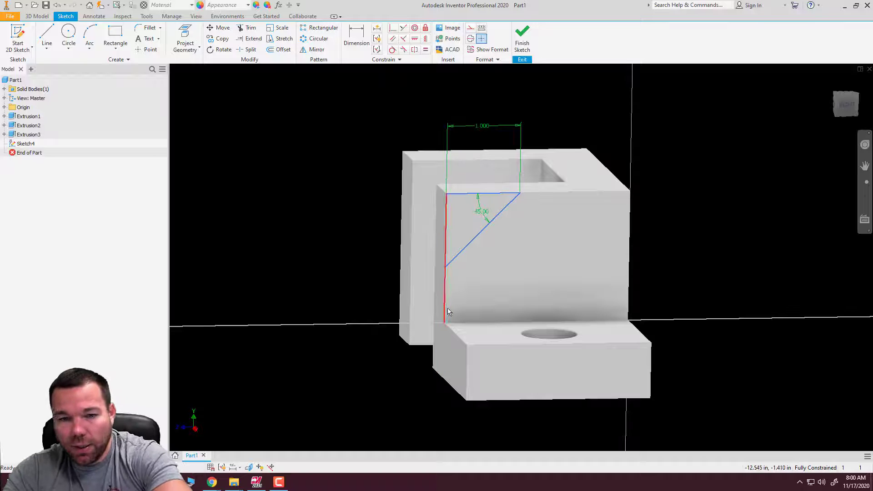
Try to add a coincident constraint at the triangle's upper front corner, where it meets the corner of the upright leg
scroll(473, 213, "up", 3)
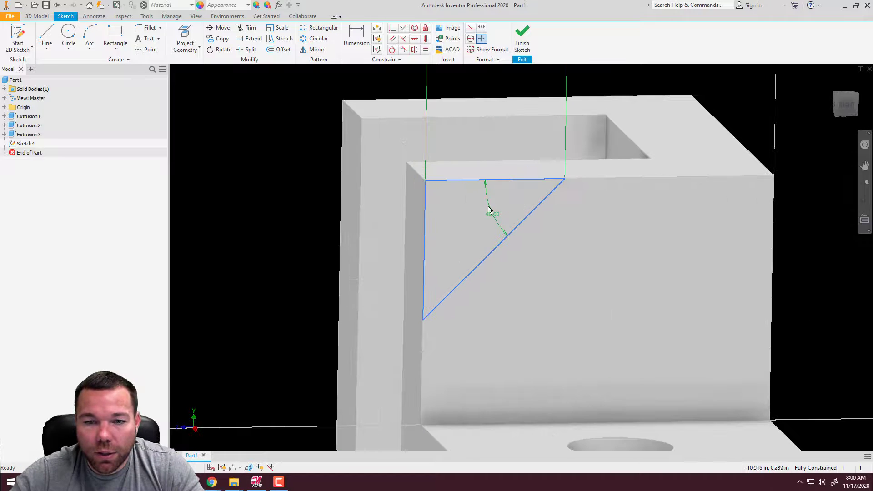
scroll(489, 309, "down", 3)
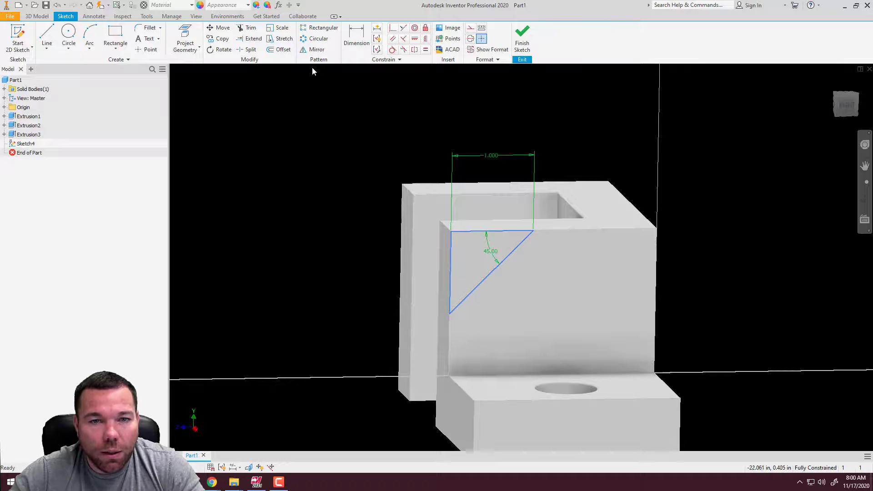
left_click(392, 29)
left_click(451, 232)
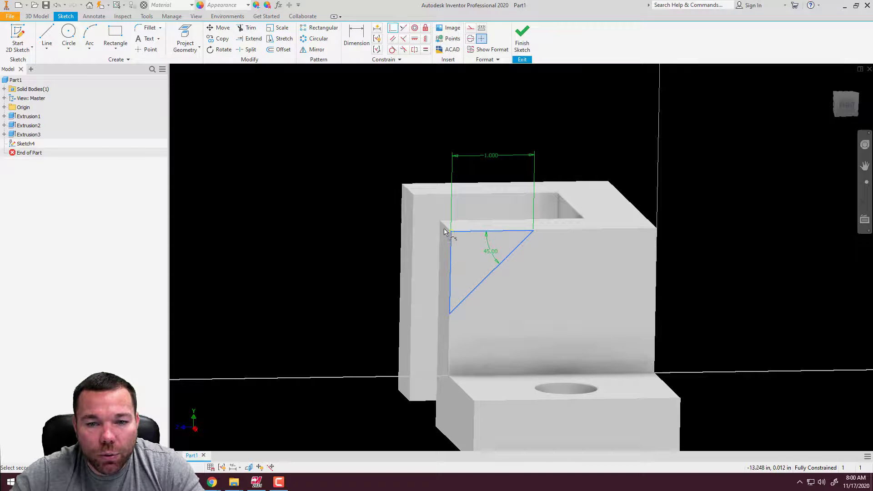
scroll(444, 229, "down", 8)
left_click(545, 258)
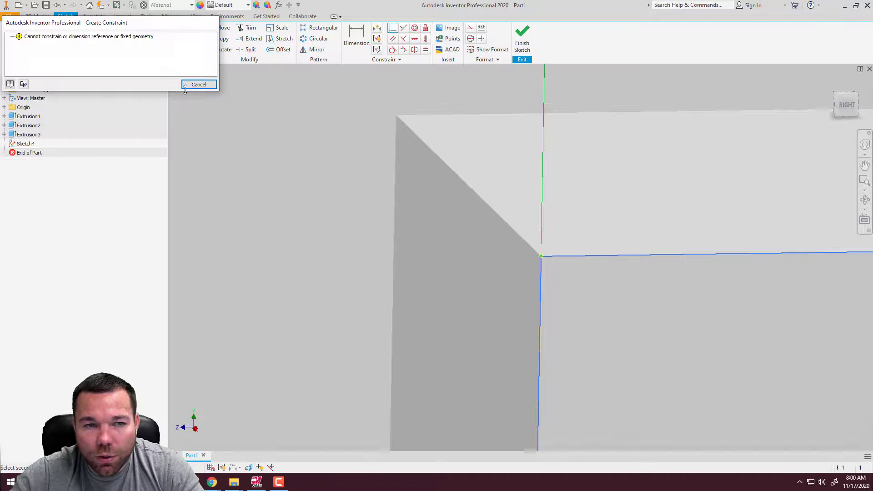
left_click(200, 84)
scroll(306, 180, "up", 8)
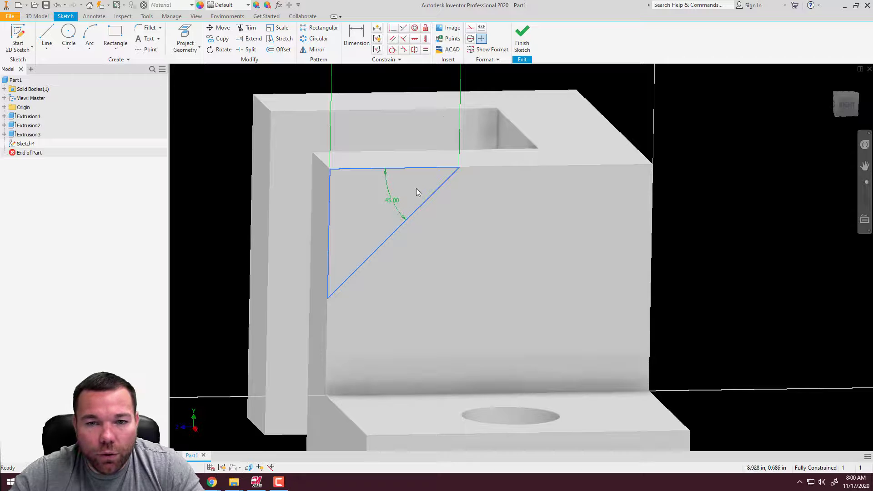
Finish the sketch and set up an extruded cut of the triangular profile into the block with the Through All extent
left_click(522, 38)
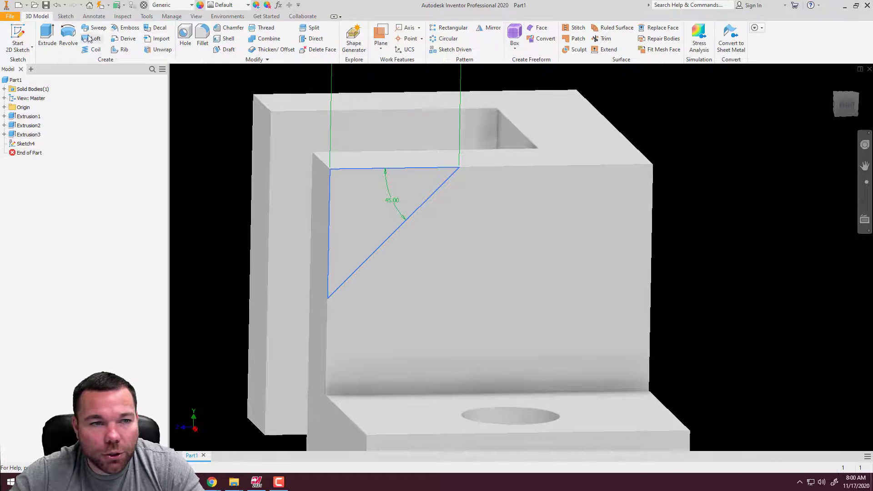
left_click(46, 36)
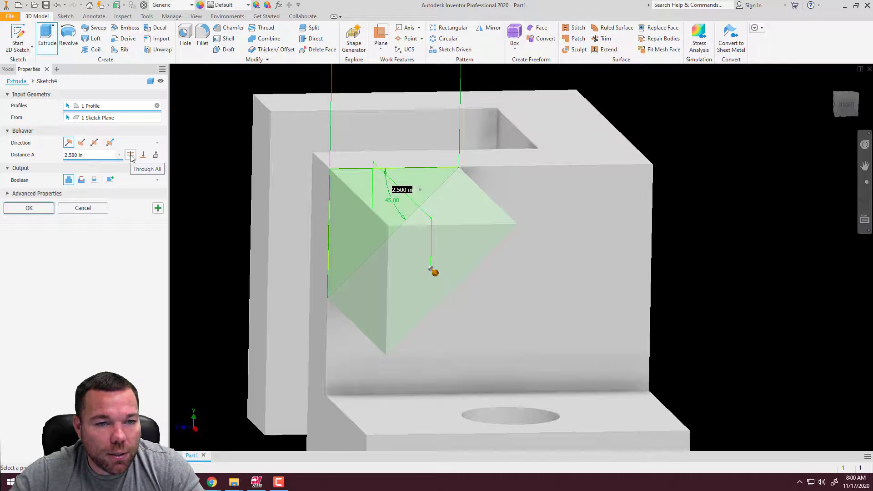
left_click(81, 179)
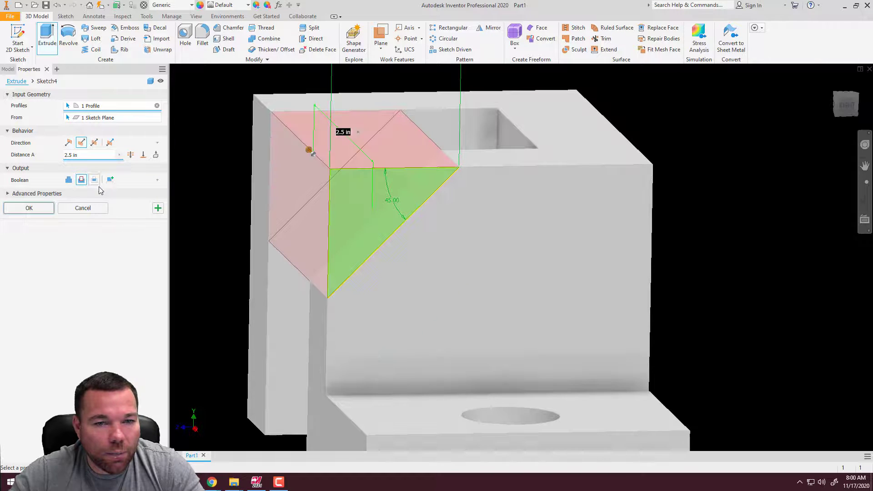
left_click(130, 154)
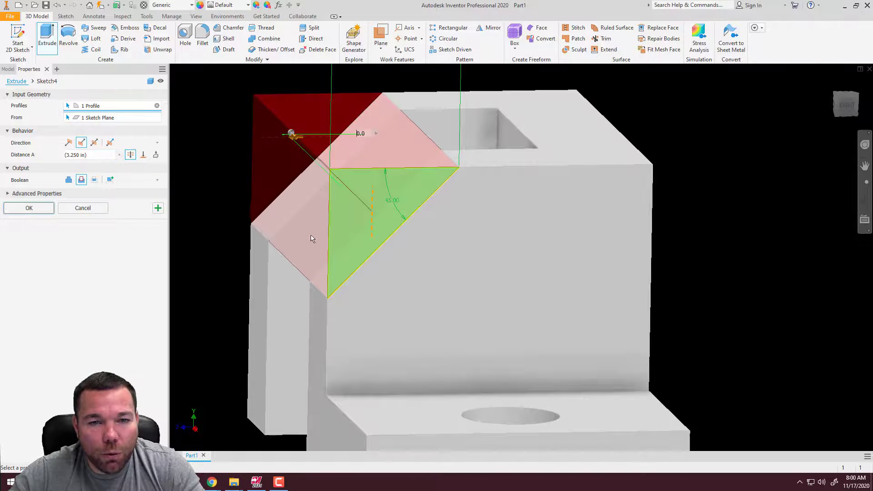
middle_click_drag(448, 211, 571, 243, "shift")
scroll(564, 259, "up", 10)
scroll(542, 239, "down", 7)
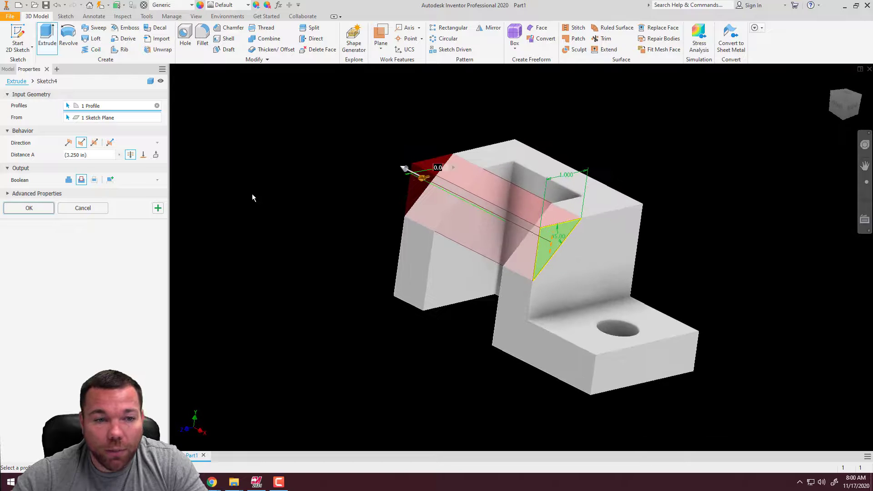
Try the To extent for the cut, ending it at the inner face of the upright leg
left_click(144, 155)
middle_click_drag(474, 230, 518, 235, "shift")
left_click(517, 235)
key("F6")
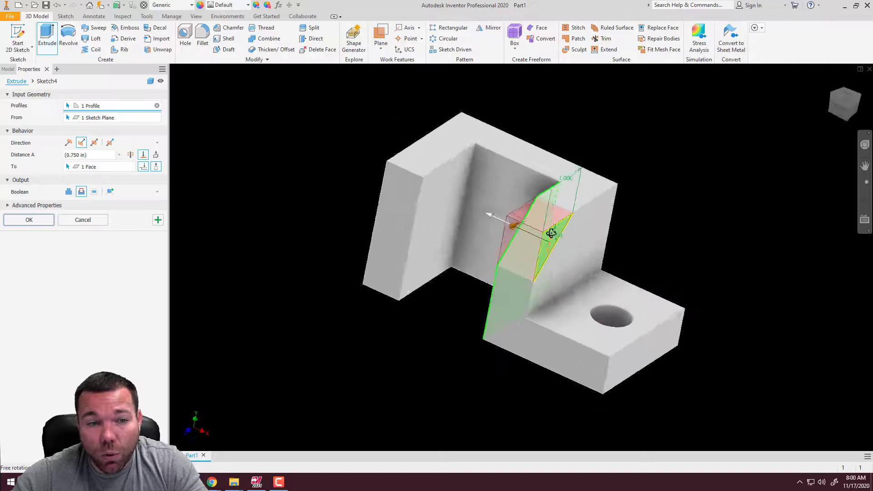
Set the cut's extent to To Next and create the sloped corner cut
left_click(155, 156)
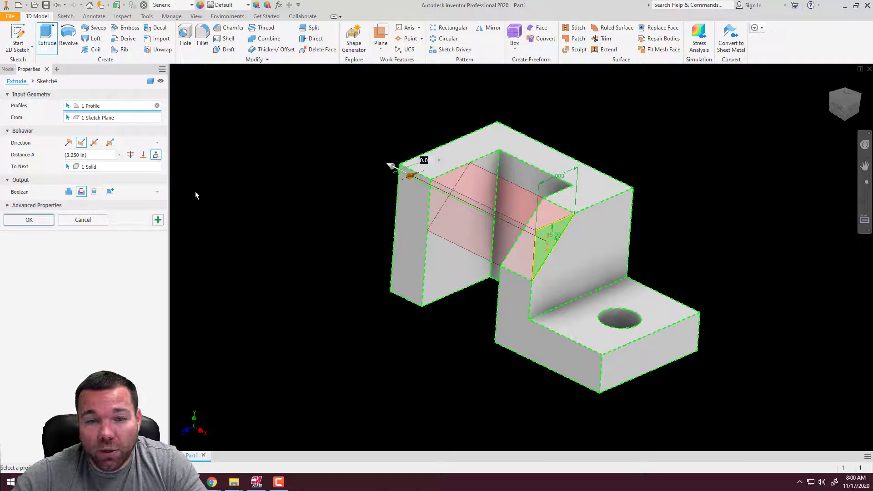
mouse_move(568, 236)
middle_mouse_down("shift")
mouse_move(575, 230)
mouse_move(570, 240)
middle_mouse_up("shift")
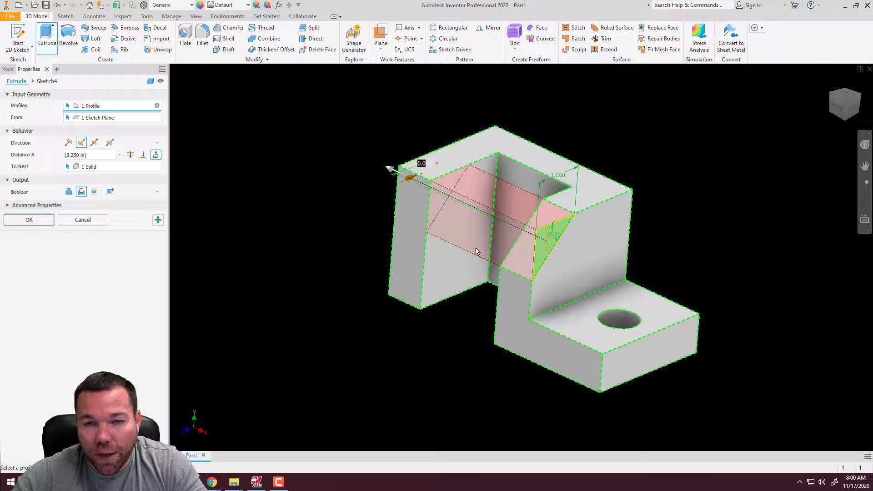
mouse_move(585, 231)
middle_mouse_down("shift")
mouse_move(553, 200)
mouse_move(584, 216)
middle_mouse_up("shift")
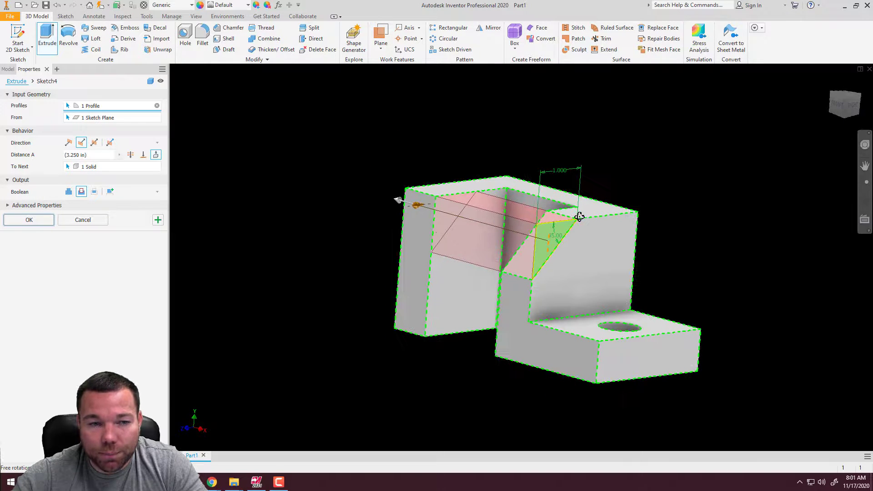
left_click(29, 219)
Rename the Extrusion1 feature, the L-shaped base with the low leg, as "first angle"
middle_click_drag(594, 201, 549, 148, "shift")
scroll(550, 148, "down", 4)
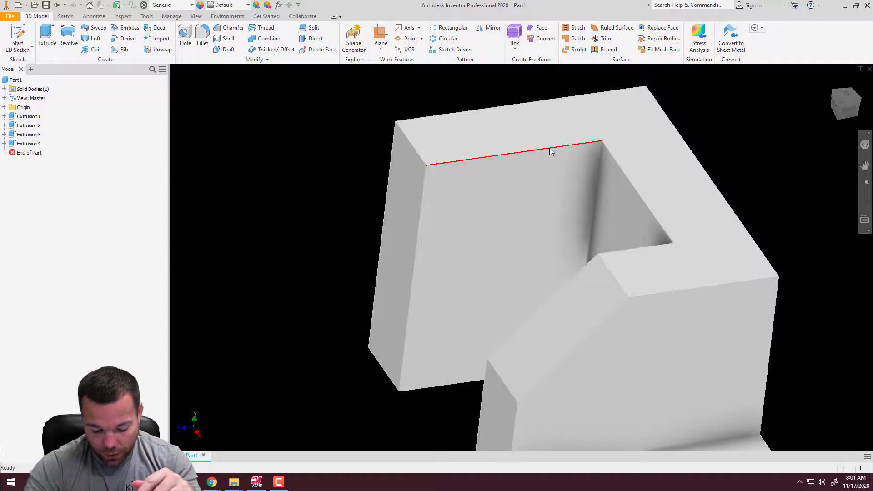
mouse_move(550, 148)
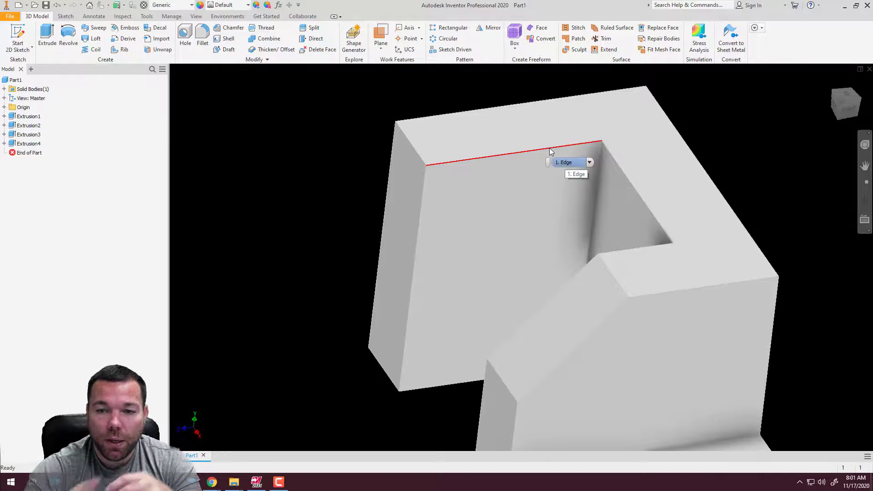
scroll(304, 219, "down", 6)
scroll(312, 225, "up", 5)
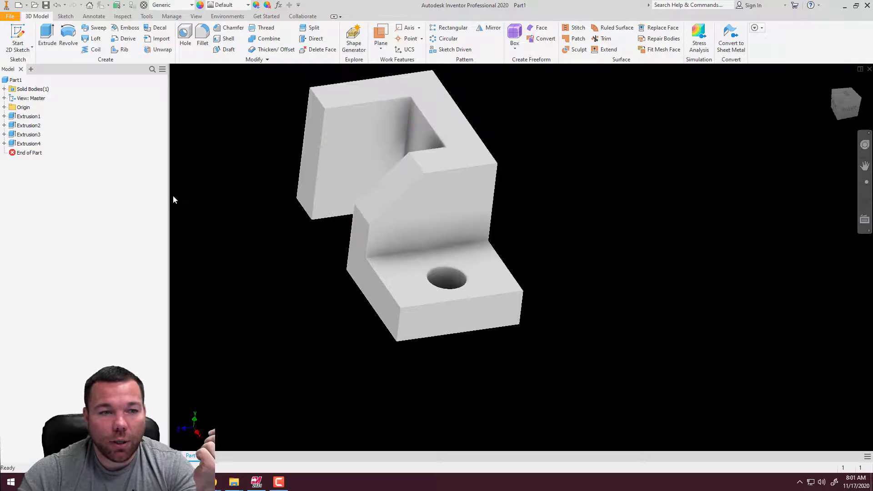
left_click(32, 117)
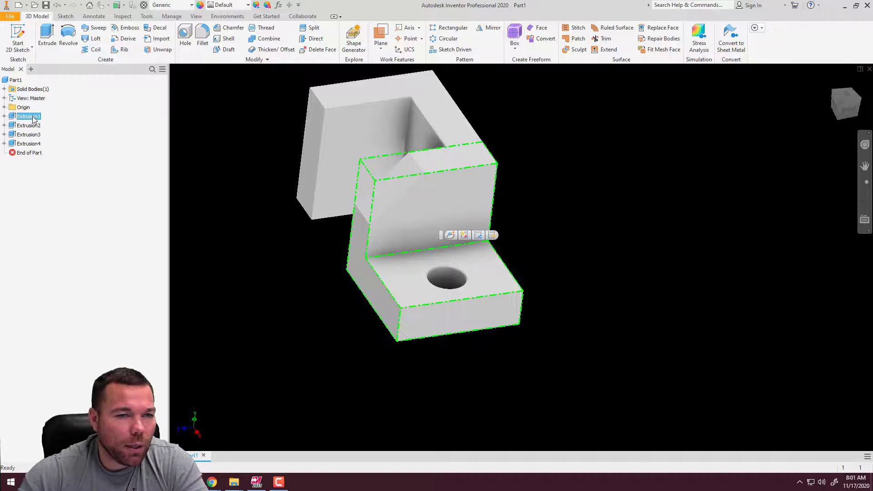
left_click(36, 117)
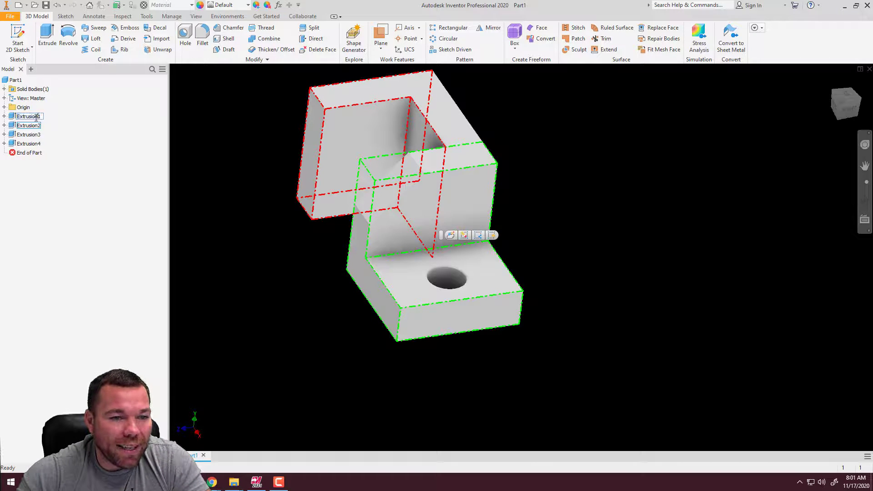
double_click(40, 117)
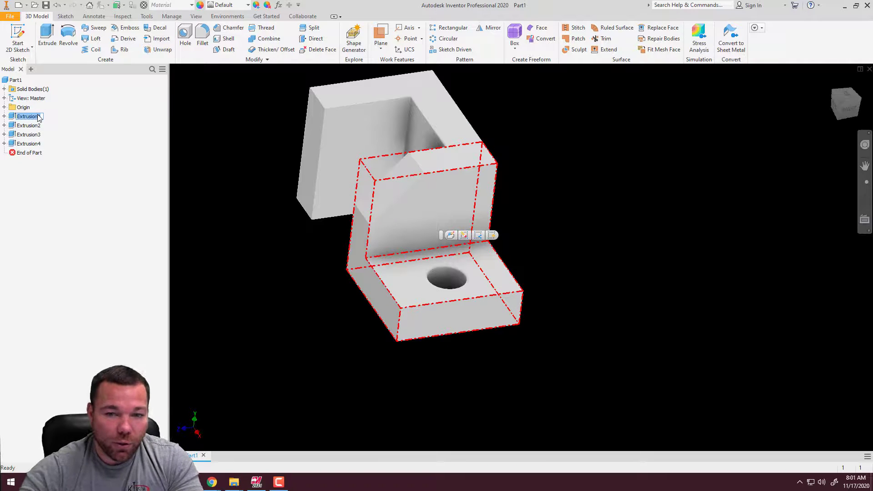
type("first angle")
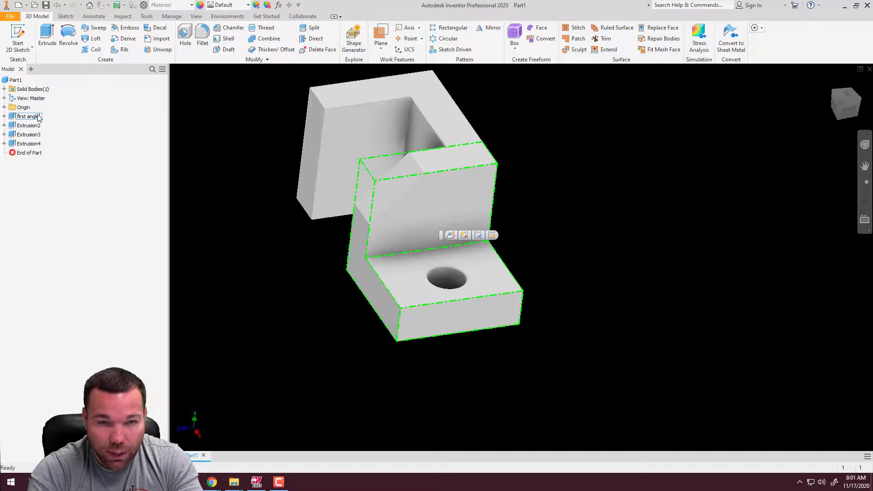
Rename the Extrusion2 feature, the joined second L-shaped portion, as "second angle"
double_click(32, 126)
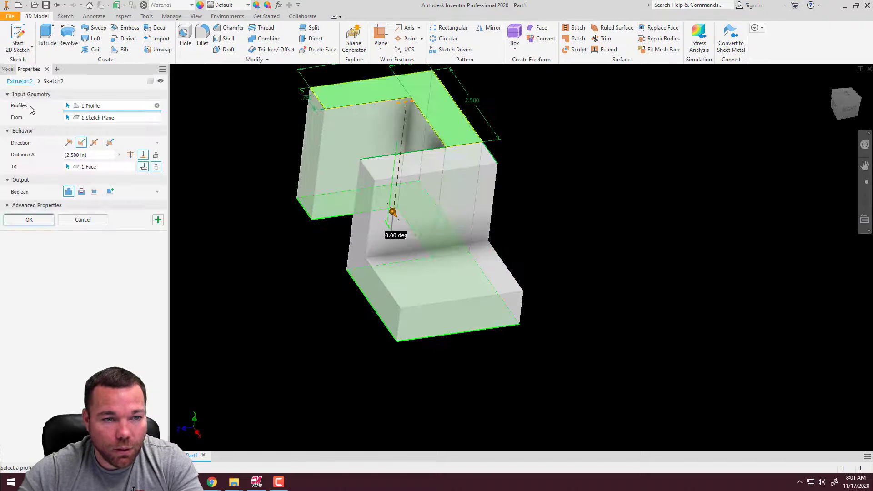
left_click(89, 223)
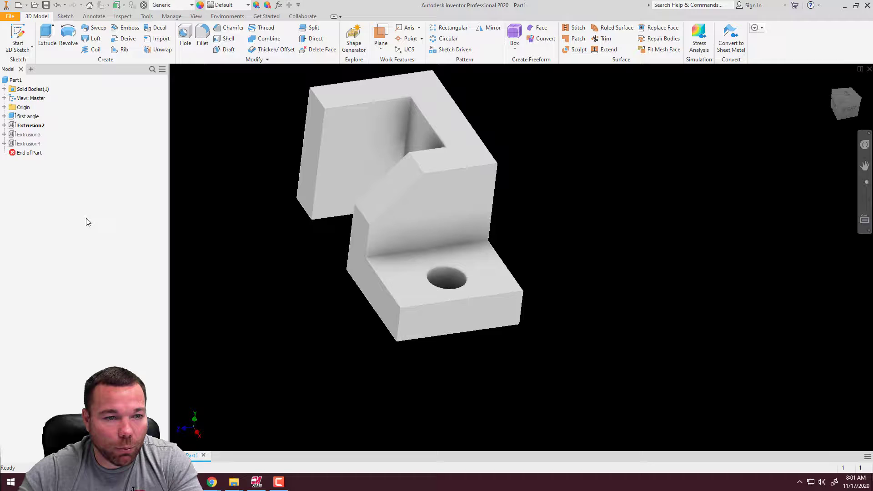
left_click(26, 127)
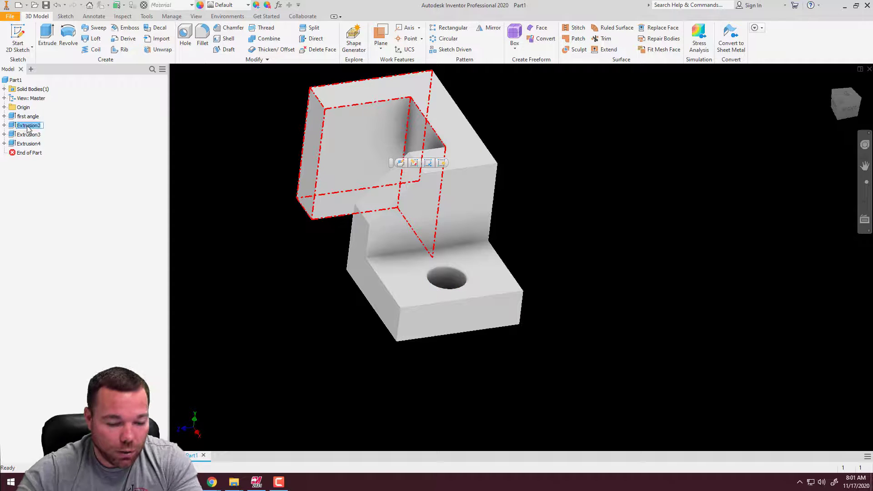
type("second angle")
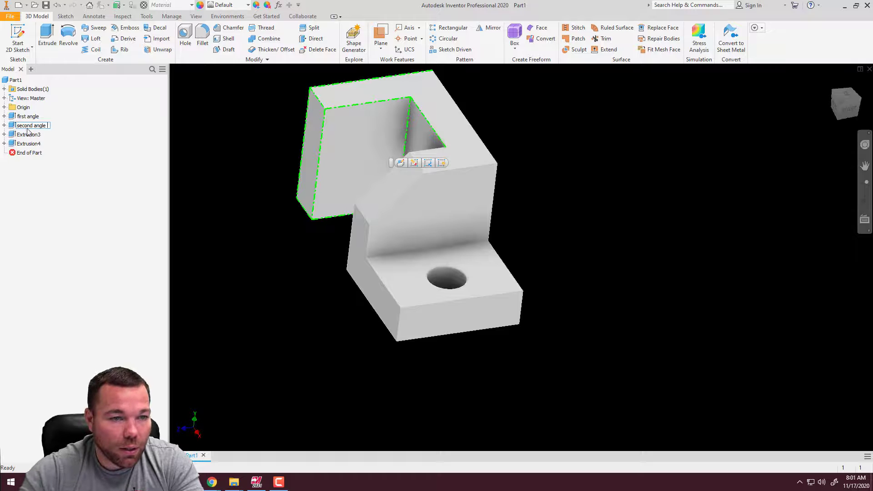
Rename the Extrusion3 feature, the round through hole in the low leg, as ".75 hole"
left_click(28, 134)
left_click(29, 136)
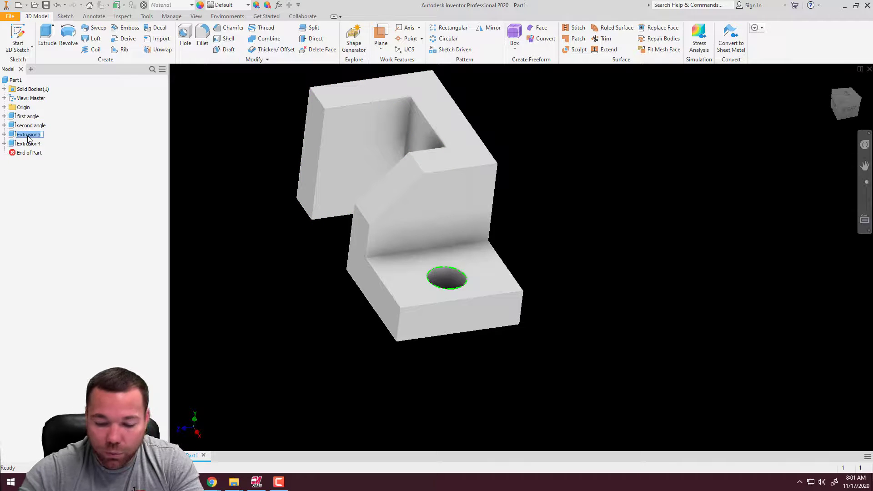
type(".75 hole")
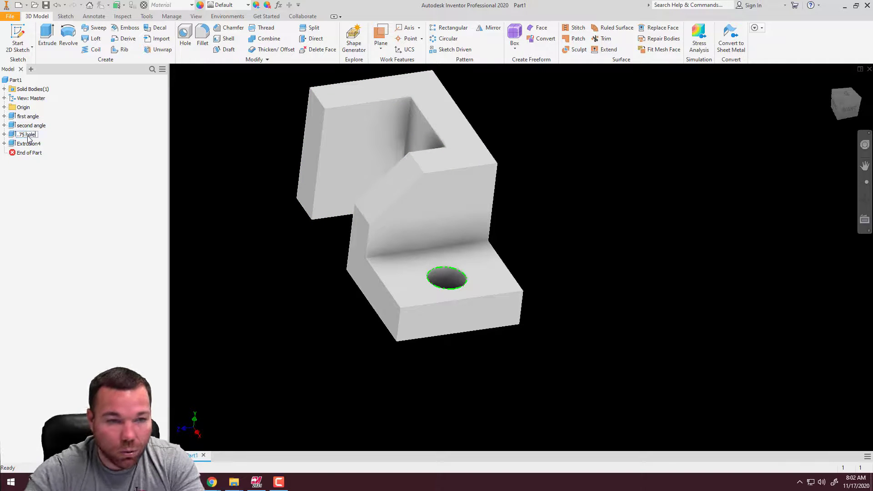
Rename the Extrusion4 feature, the sloped corner cut, as "chamfer"
left_click(28, 144)
left_click(28, 144)
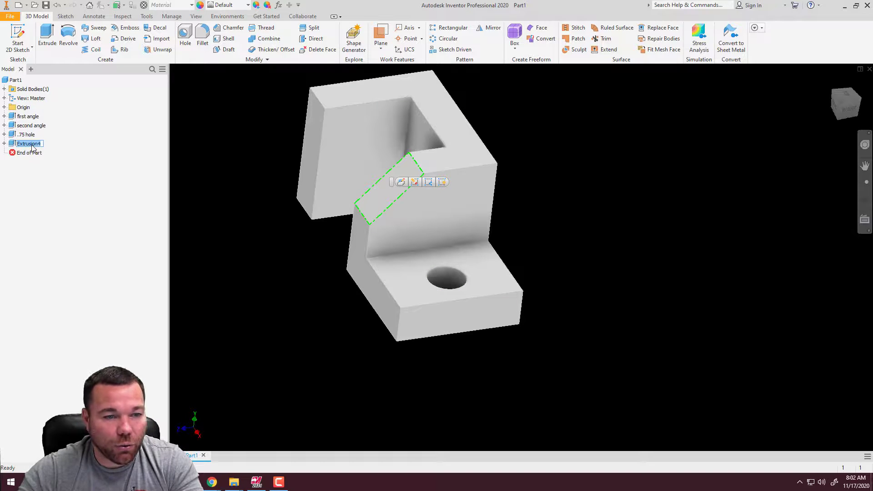
type("chamfer")
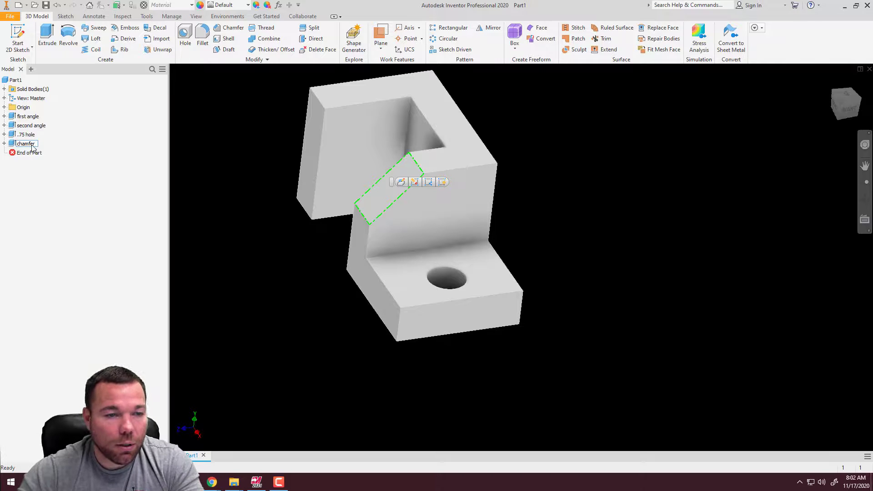
left_click(70, 171)
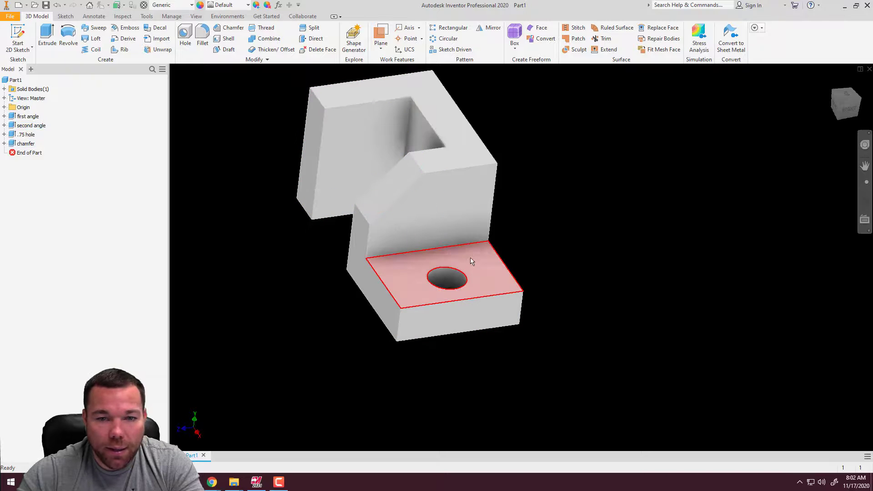
Expand all four features in the model tree to show their sketches, and highlight the first angle's sketch on the part
middle_click_drag(476, 299, 509, 283, "shift")
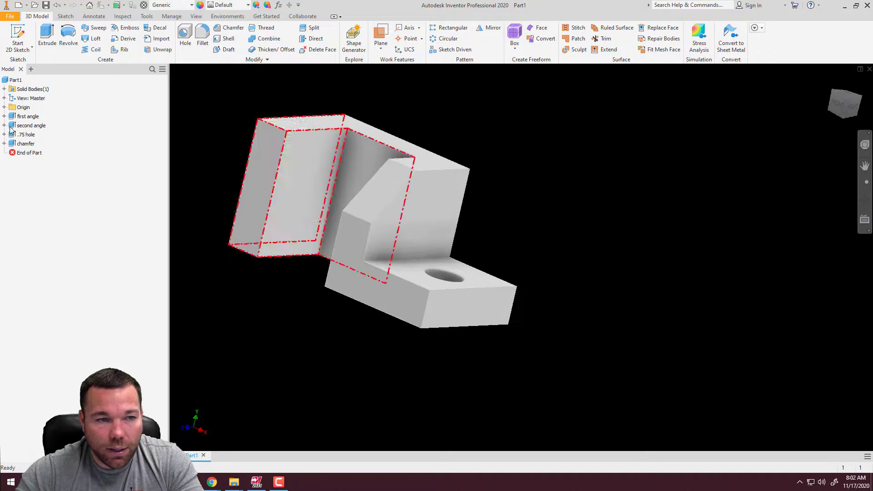
left_click(4, 117)
left_click(4, 135)
left_click(4, 153)
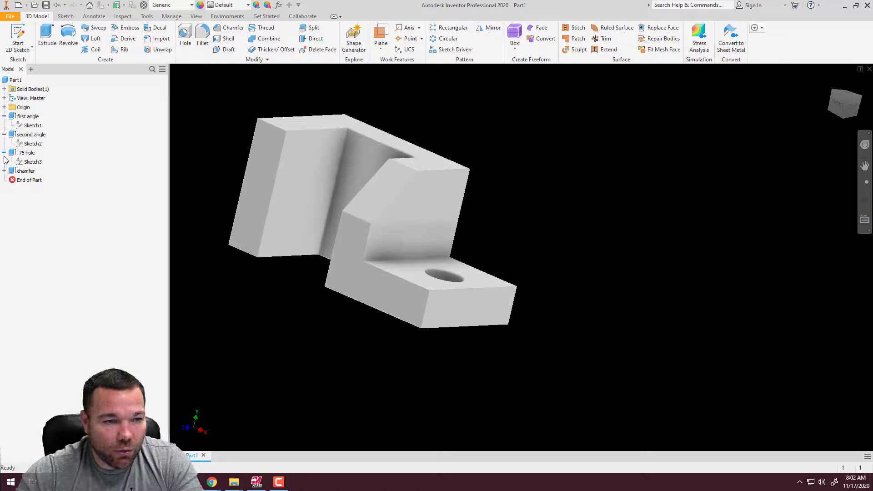
left_click(4, 171)
left_click(30, 126)
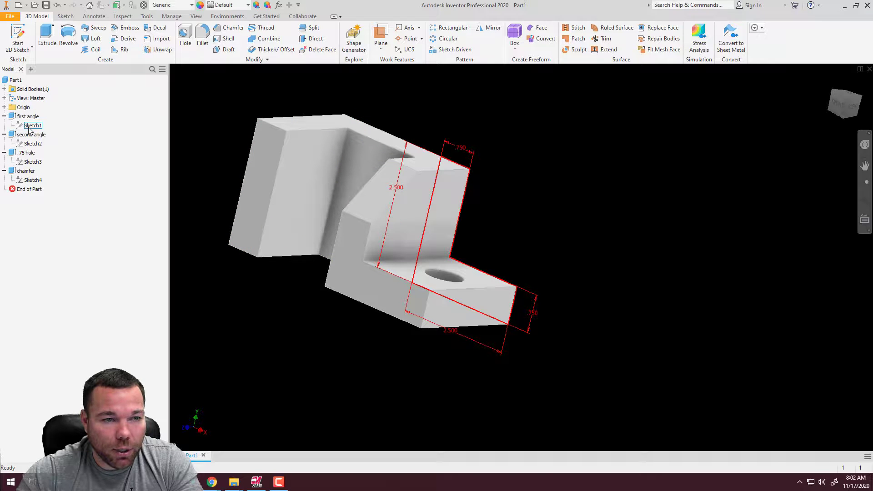
Open the second angle's sketch to check its constraint status, and exit it again
left_click(34, 144)
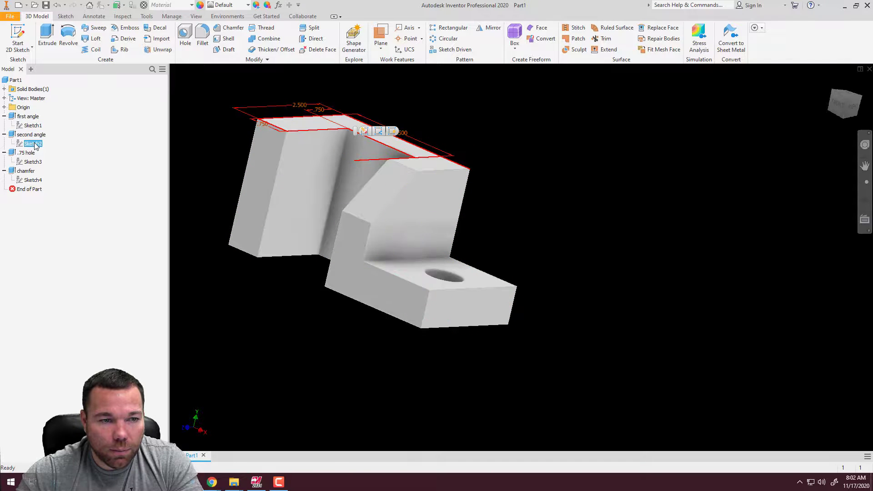
left_click(34, 143)
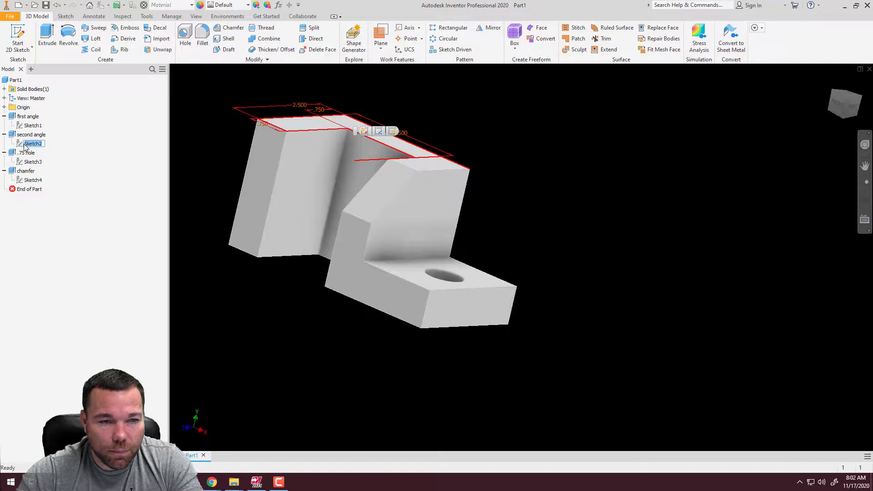
double_click(21, 145)
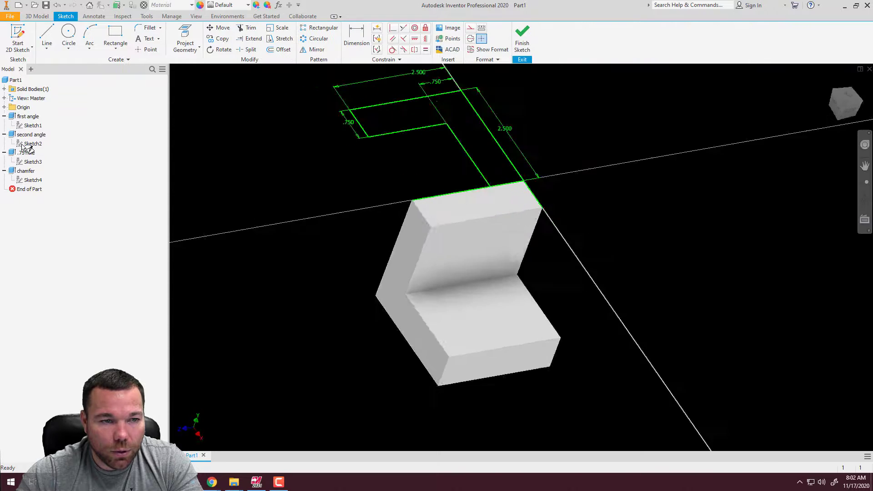
left_click(518, 40)
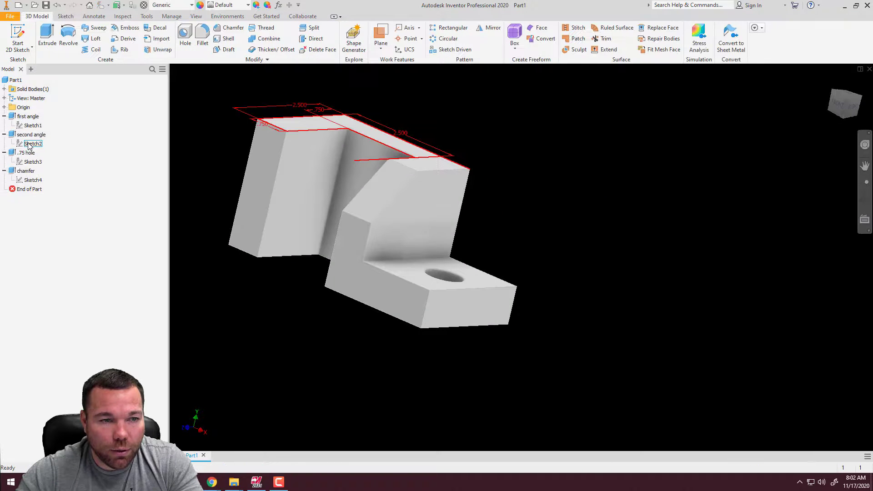
Open the chamfer's triangular sketch for editing
left_click(31, 127)
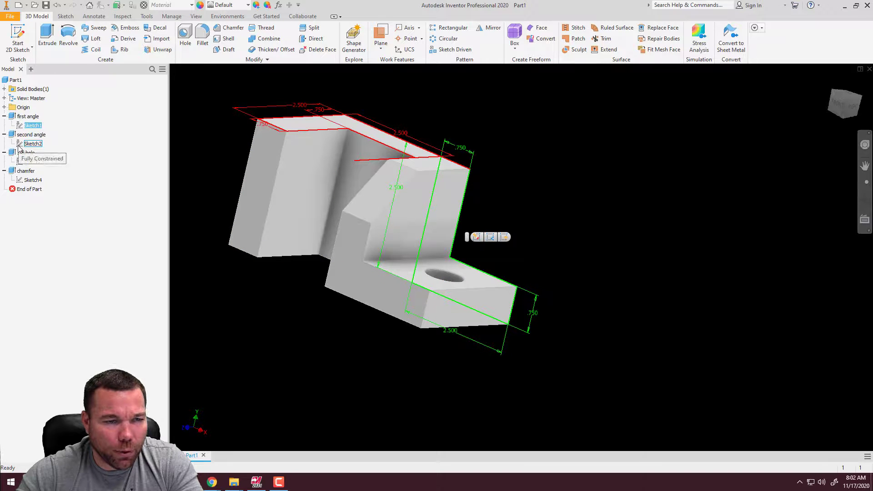
left_click(20, 181)
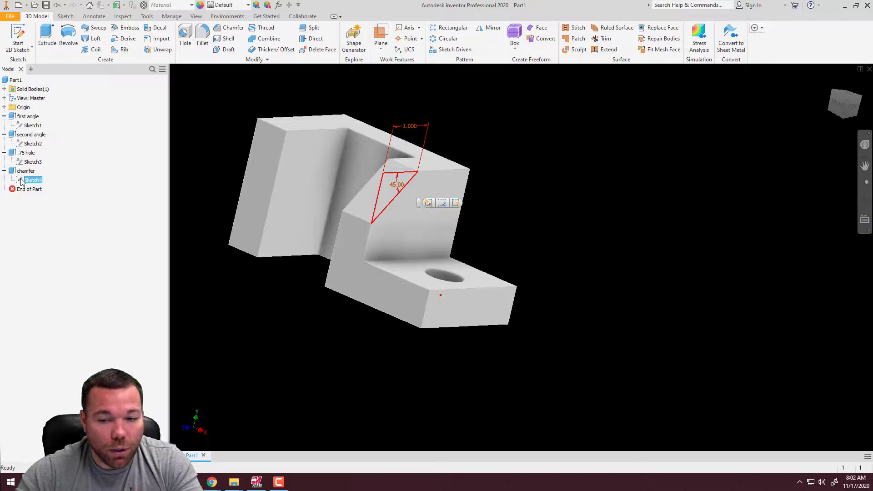
double_click(21, 180)
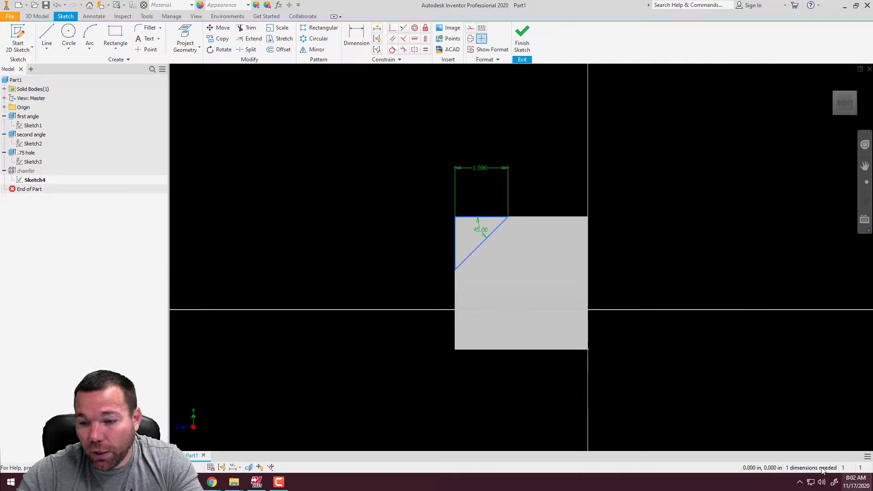
Try to add a linear dimension between the triangle's upper edge and the block's lower edge
scroll(484, 235, "down", 5)
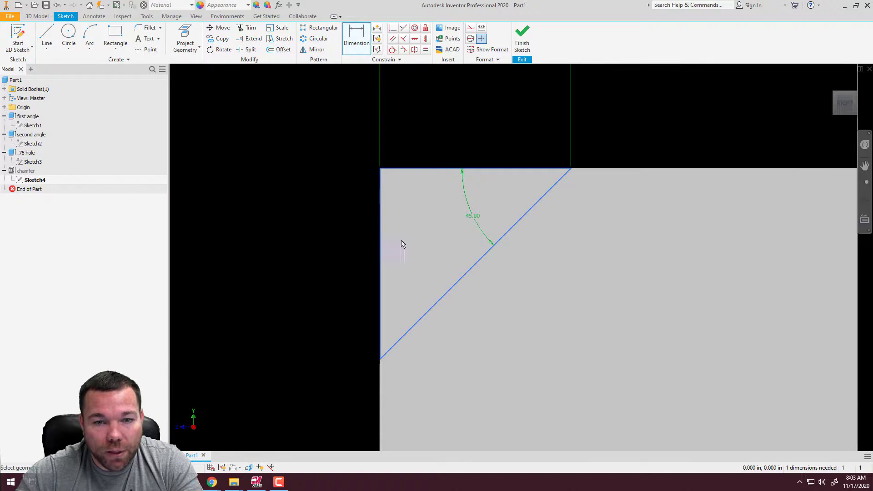
left_click(393, 169)
scroll(316, 121, "up", 5)
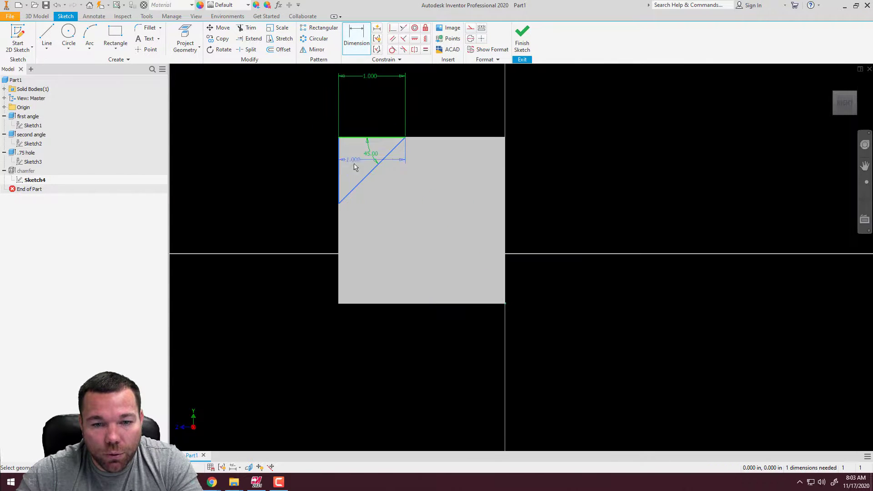
left_click(342, 303)
left_click(288, 227)
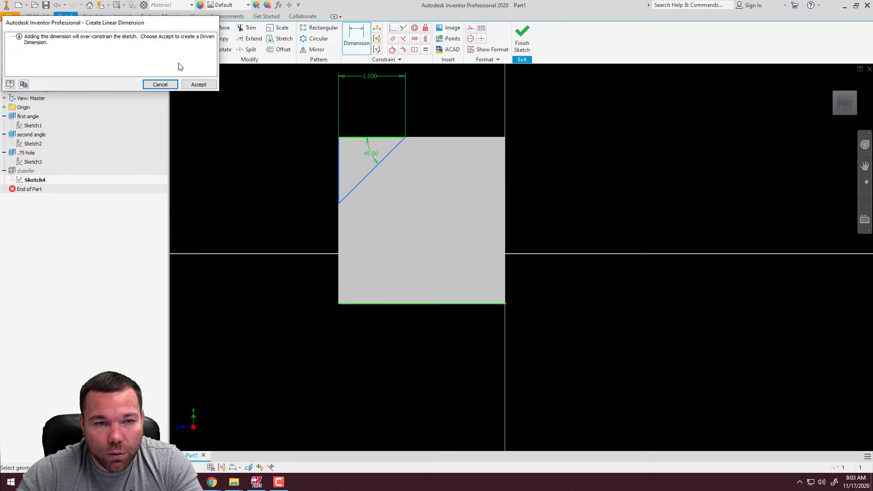
left_click(160, 84)
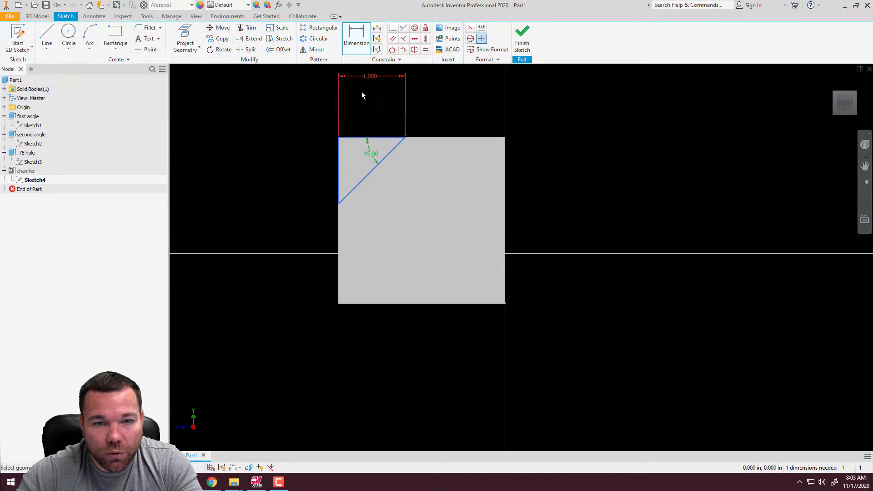
middle_click_drag(380, 124, 409, 134, "shift")
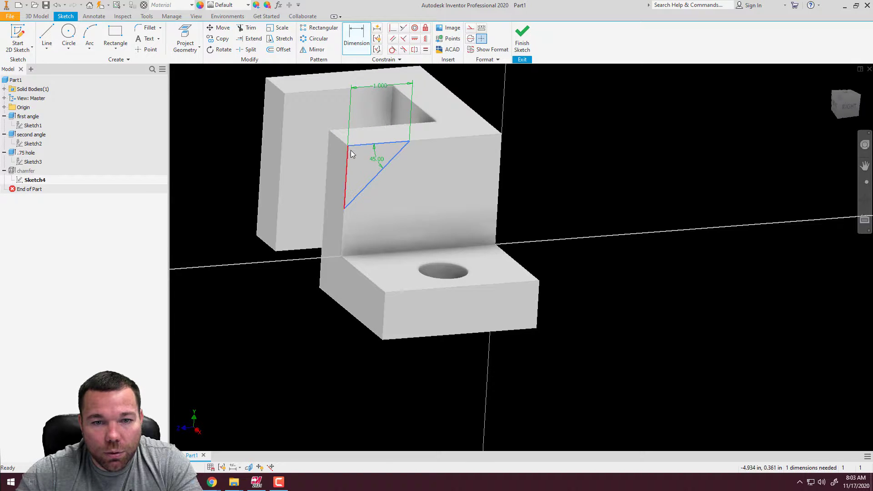
key("Escape")
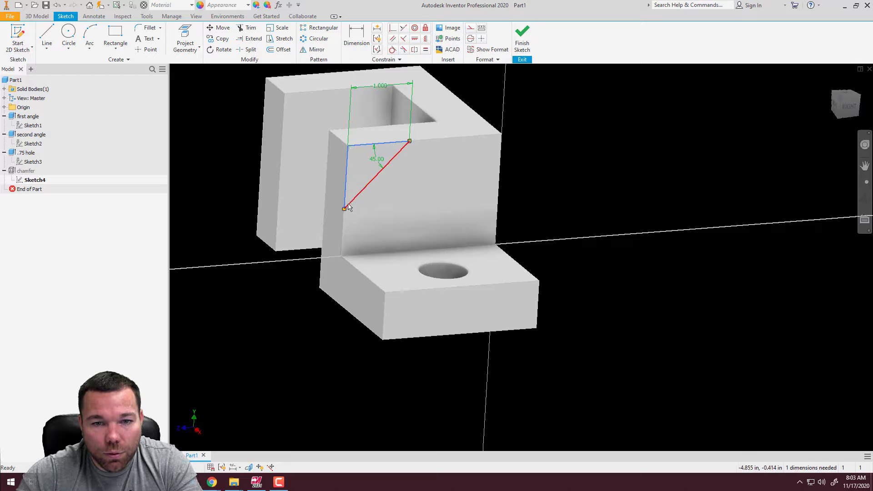
Fully constrain the triangle sketch with Automatic Dimensions and Constraints, keeping both dimensions and constraints enabled, and finish the sketch
mouse_move(344, 209)
left_mouse_down()
mouse_move(346, 222)
mouse_move(342, 137)
mouse_move(344, 210)
left_mouse_up()
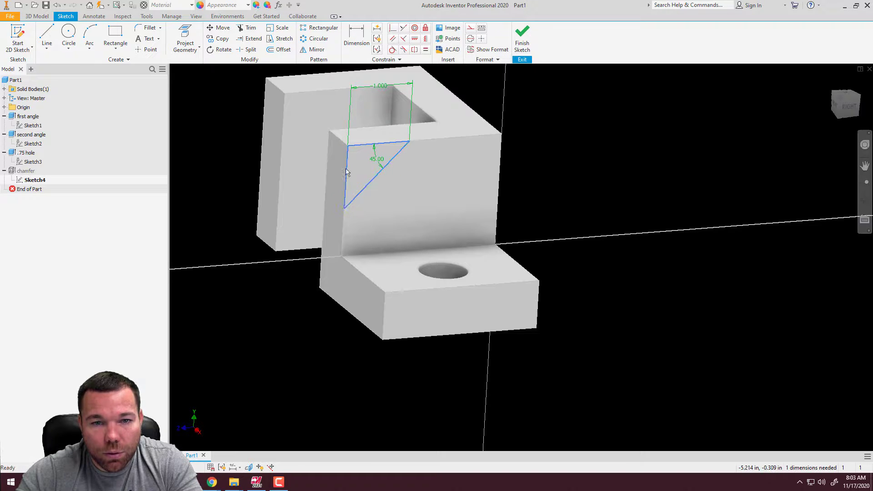
left_click(378, 30)
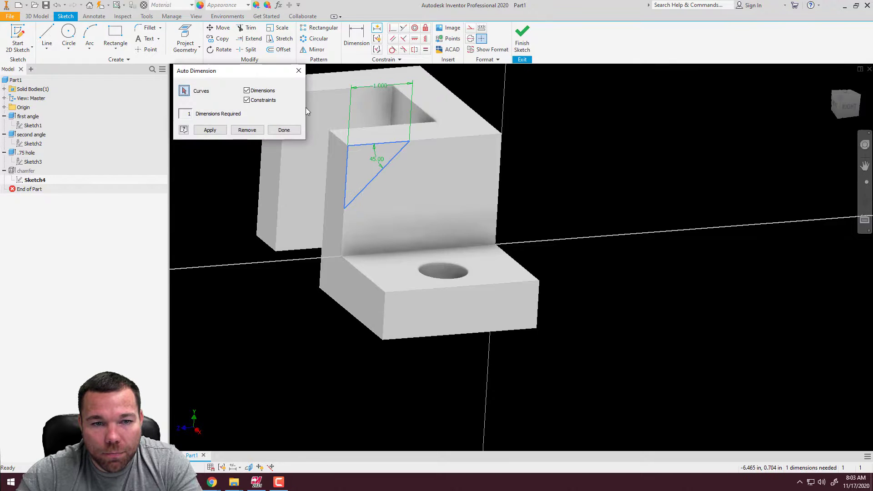
left_click(209, 129)
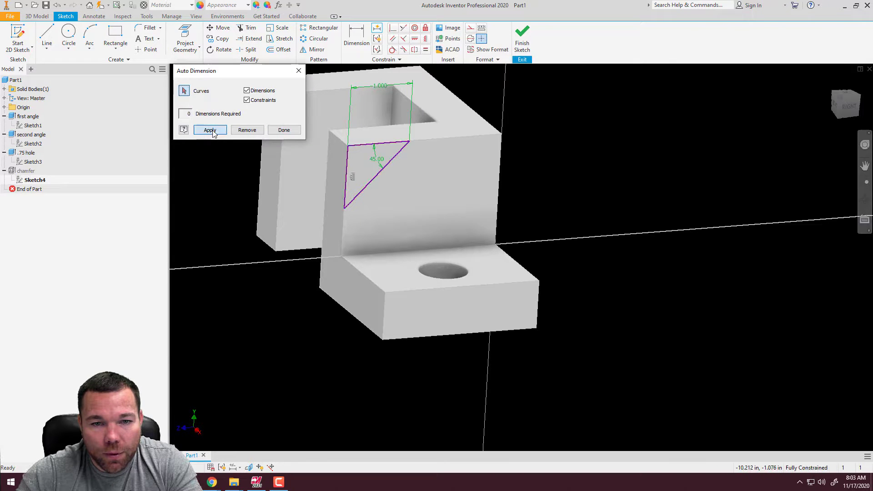
left_click(283, 130)
scroll(370, 159, "up", 5)
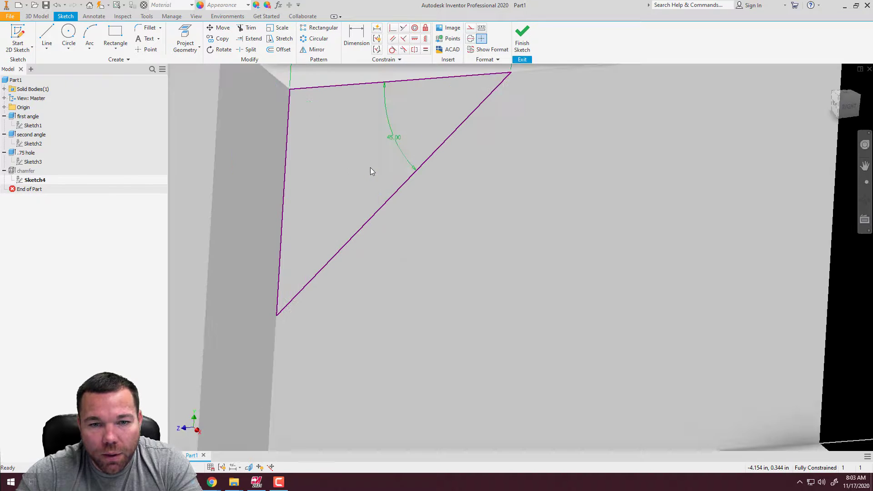
scroll(370, 167, "down", 3)
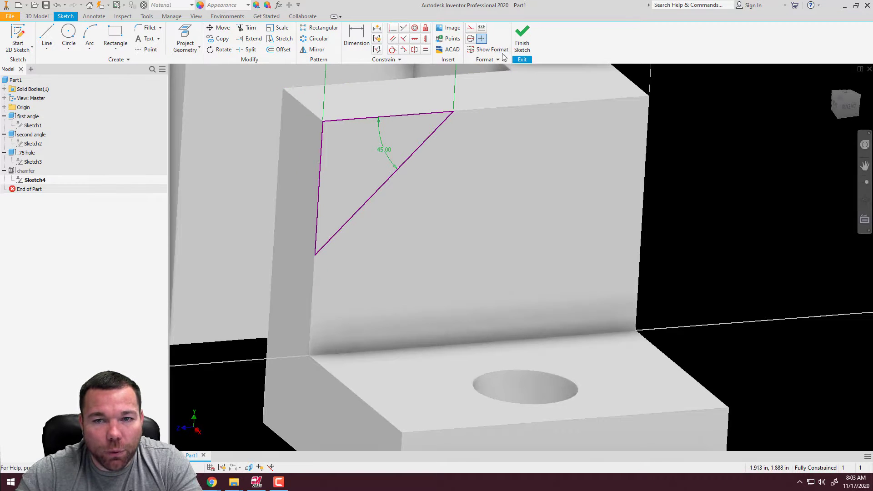
left_click(522, 36)
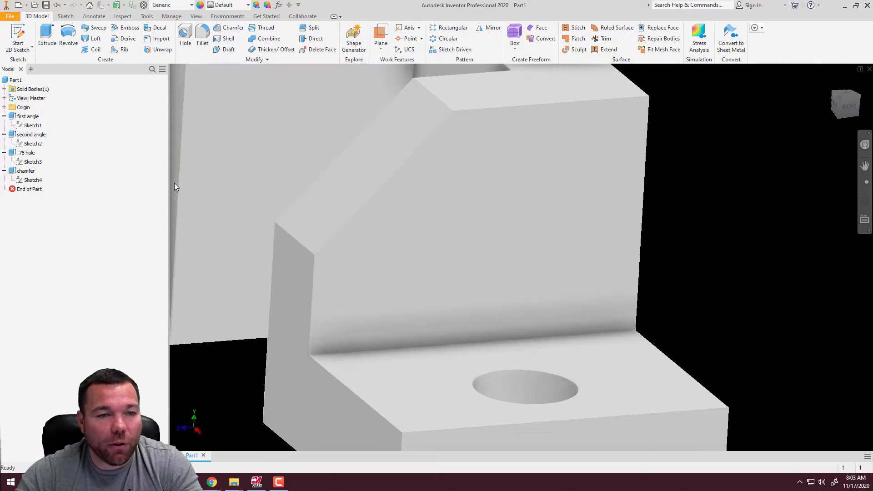
Collapse the first angle, second angle, .75 hole and chamfer features in the model tree
left_click(4, 117)
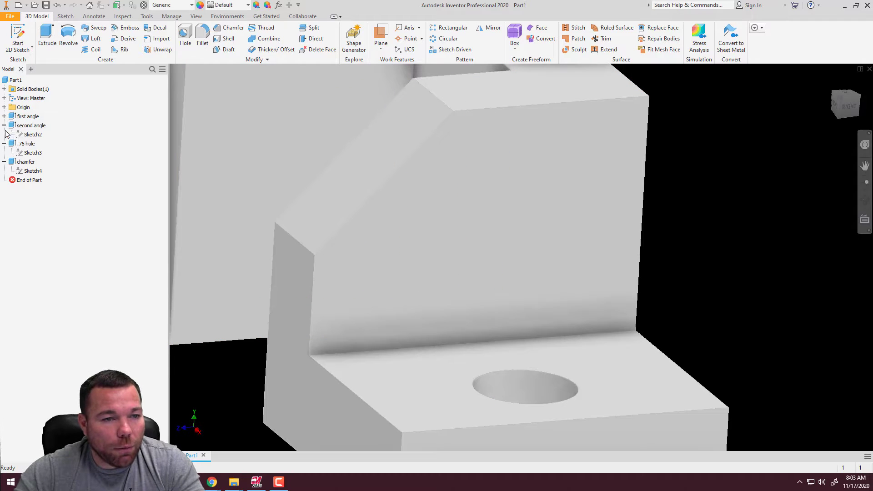
left_click(4, 126)
left_click(4, 135)
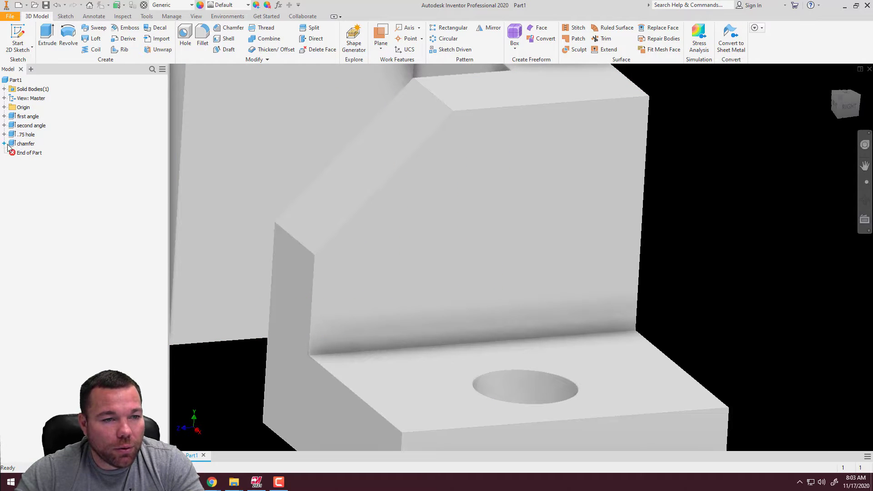
left_click(4, 143)
scroll(256, 265, "down", 5)
scroll(214, 254, "up", 6)
scroll(236, 256, "down", 3)
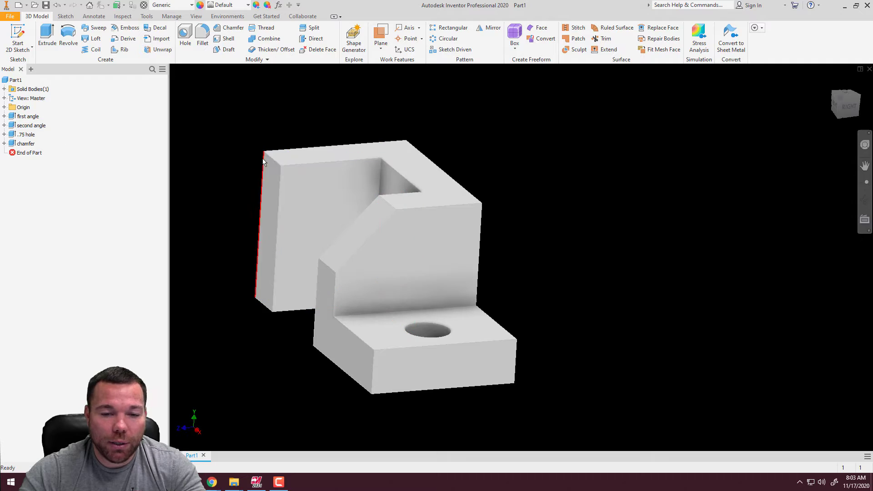
middle_click_drag(540, 263, 561, 337)
scroll(561, 337, "up", 5)
scroll(528, 303, "down", 5)
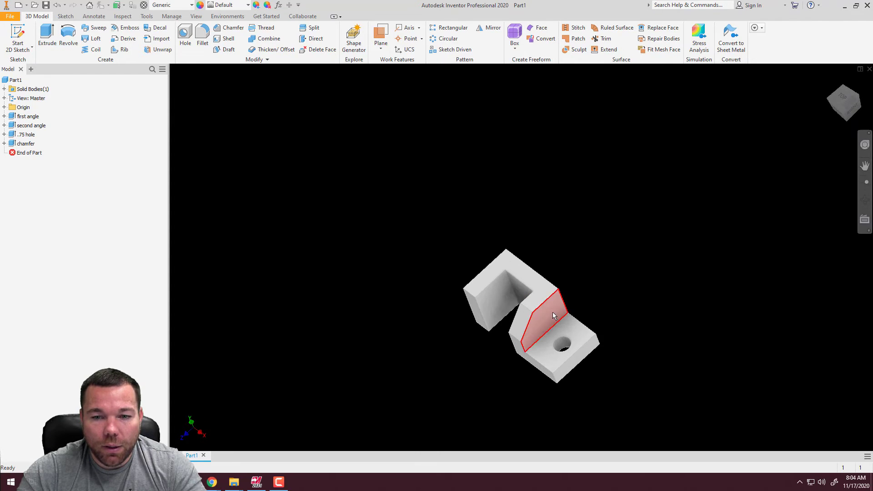